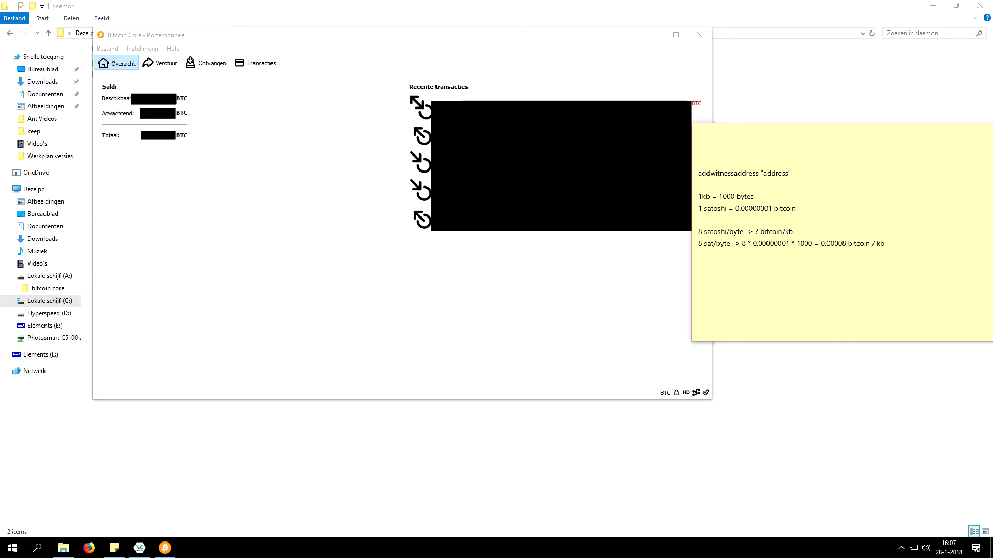
# Step: Move the Bitcoin Core window aside and navigate File Explorer up to the Bitcoin program folder
pyautogui.moveTo(293, 38); pyautogui.dragTo(384, 60)
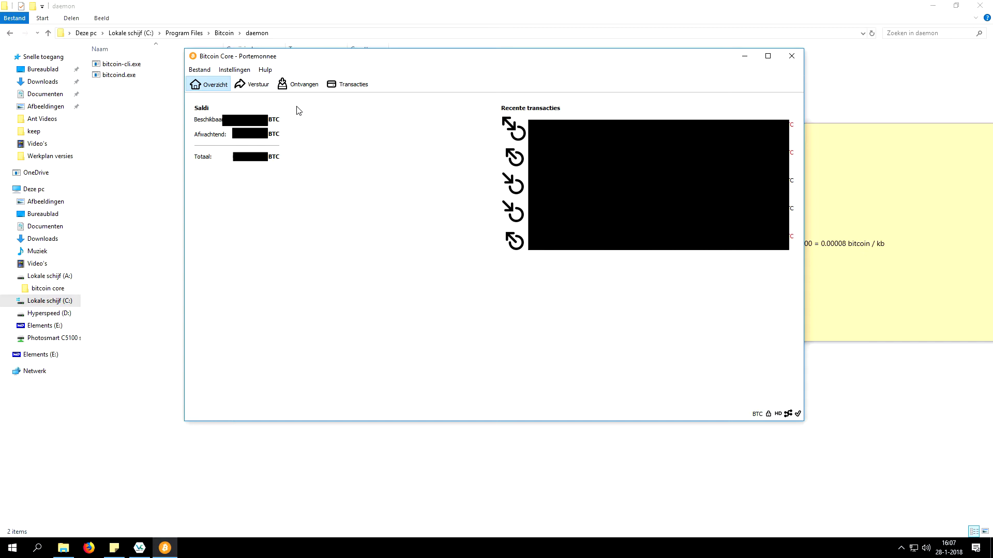
pyautogui.click(219, 34)
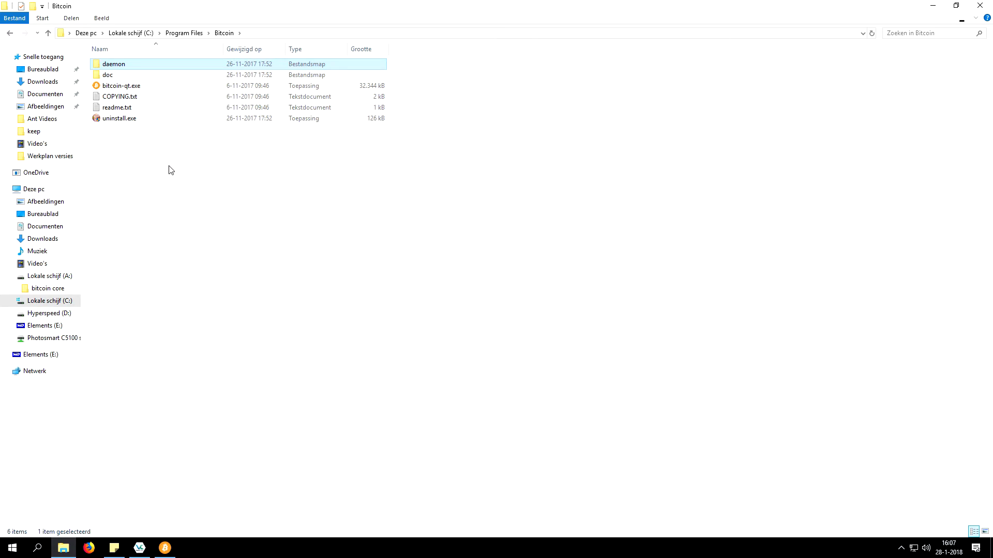
# Step: Clear the Explorer folder selection and bring the Bitcoin Core wallet back to the front
pyautogui.click(176, 177)
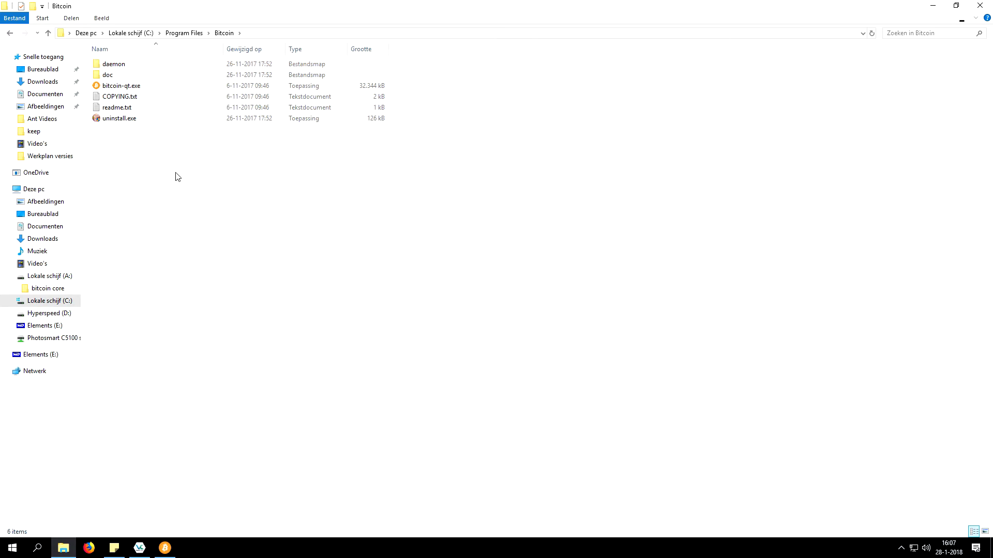
pyautogui.click(165, 549)
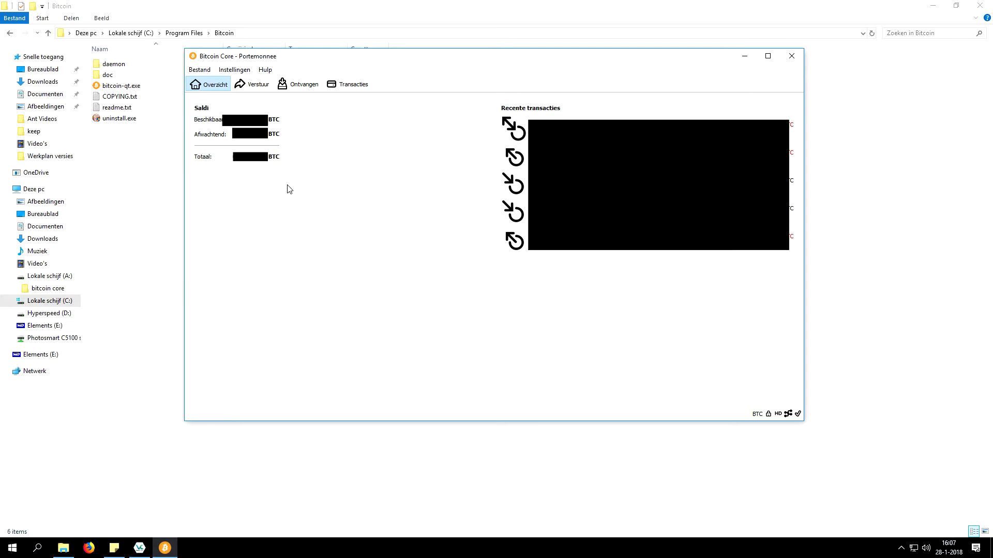
# Step: Show the Ontvangen (Receive) page with the CowLite Donations request in its history
pyautogui.click(299, 87)
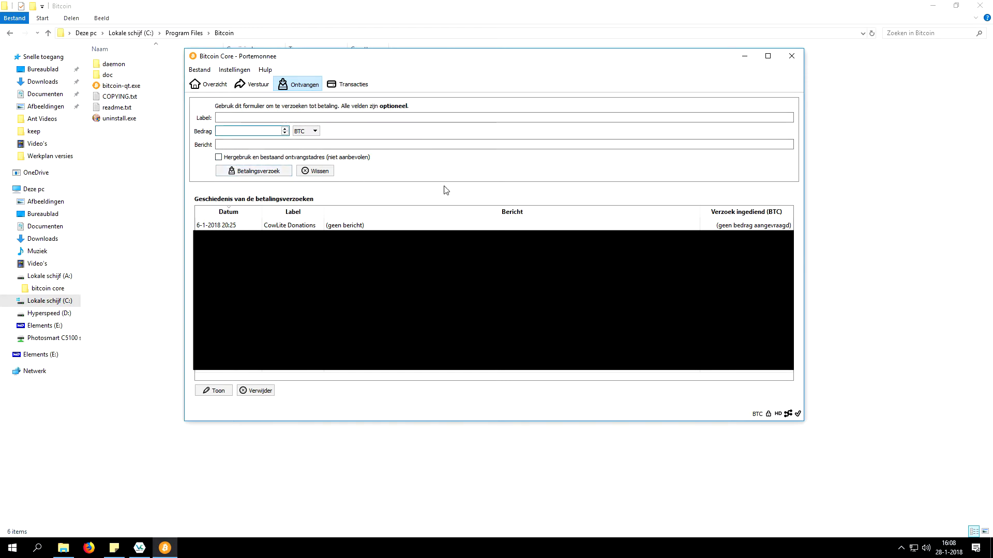
# Step: Copy the CowLite Donations receiving address and paste it onto the sticky note's first line
pyautogui.doubleClick(281, 226)
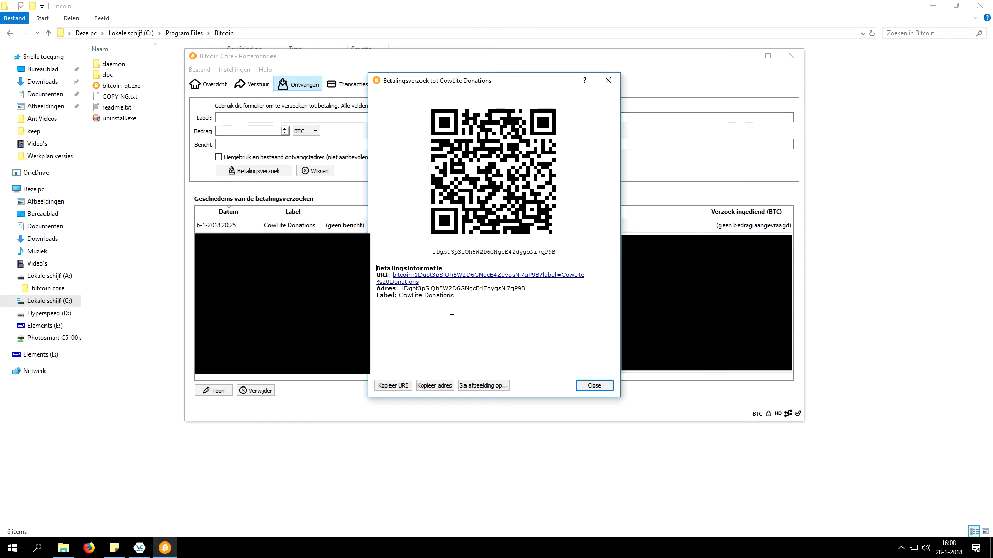
pyautogui.moveTo(509, 83); pyautogui.dragTo(447, 54)
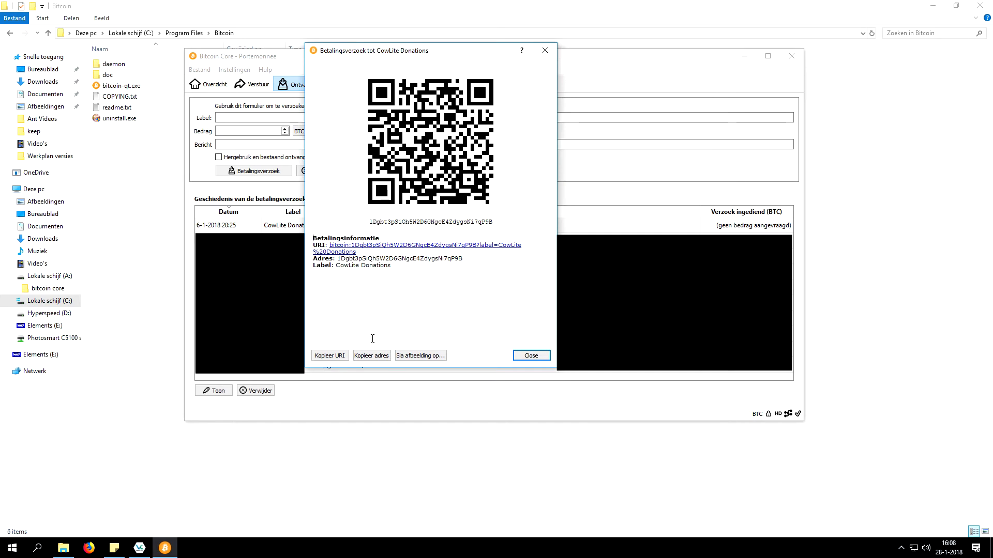
pyautogui.click(371, 357)
pyautogui.hotkey('alt', 'Tab')
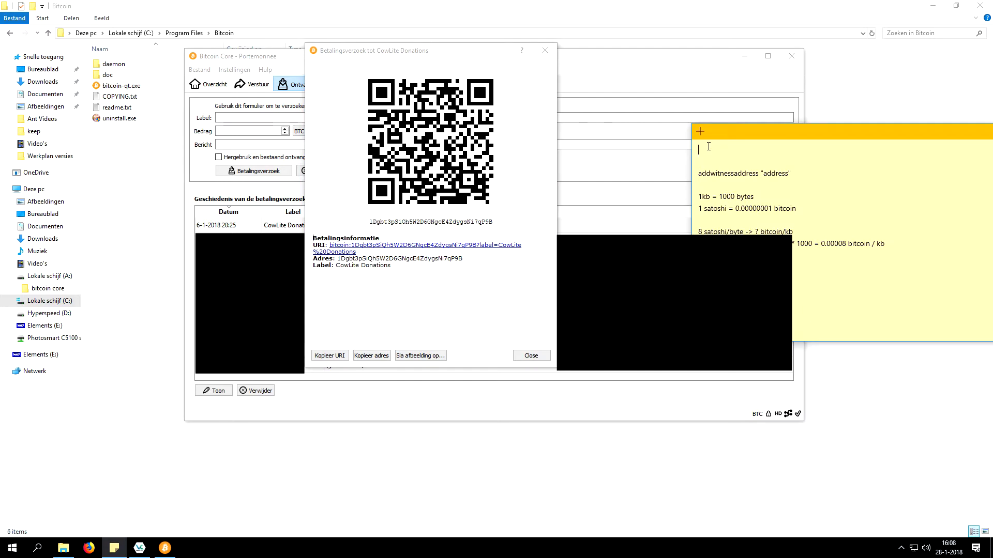
pyautogui.write('1Dgbt3pSiQh5W2D6GNgcE4ZdygsNi7qP9B')
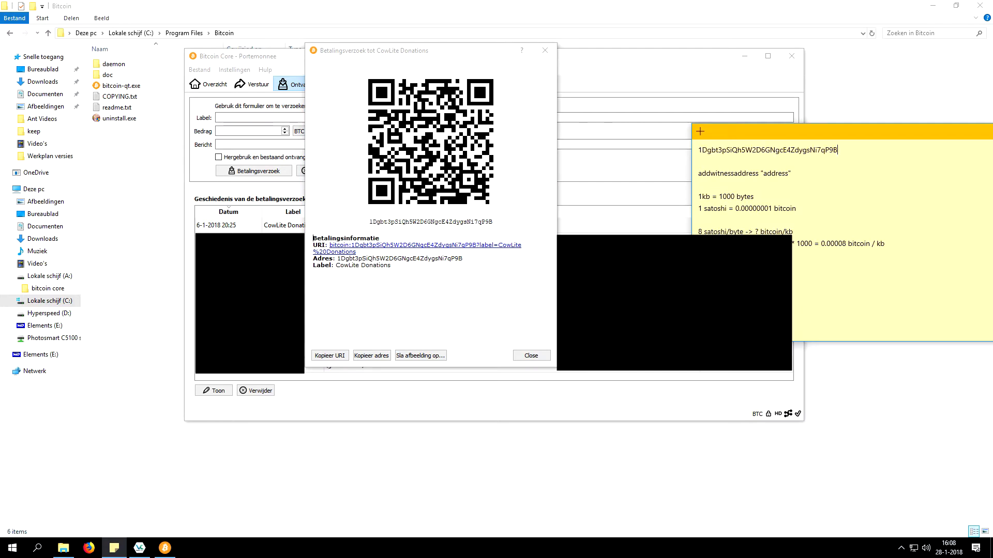
# Step: Close the payment request details, leaving the sticky note in front beside the wallet
pyautogui.doubleClick(814, 148)
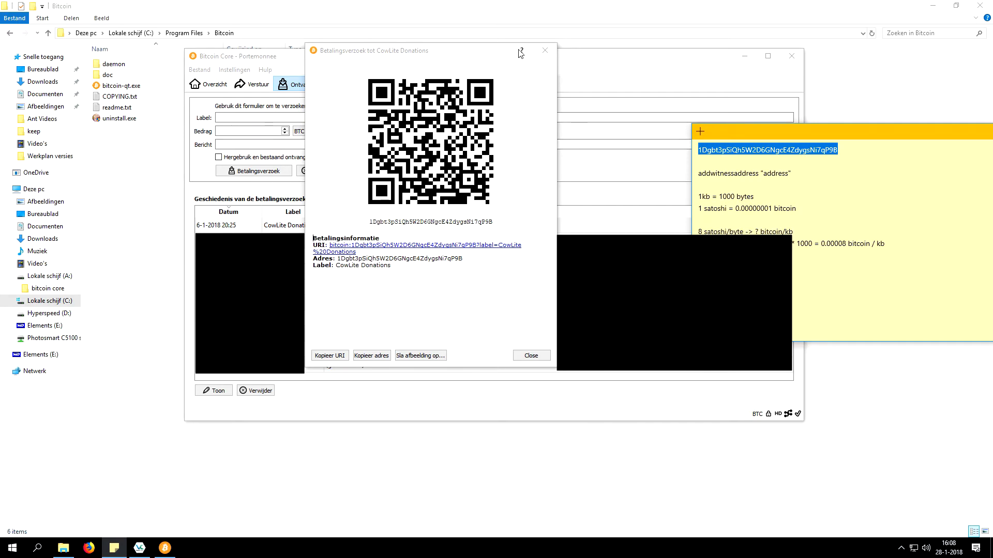
pyautogui.click(544, 51)
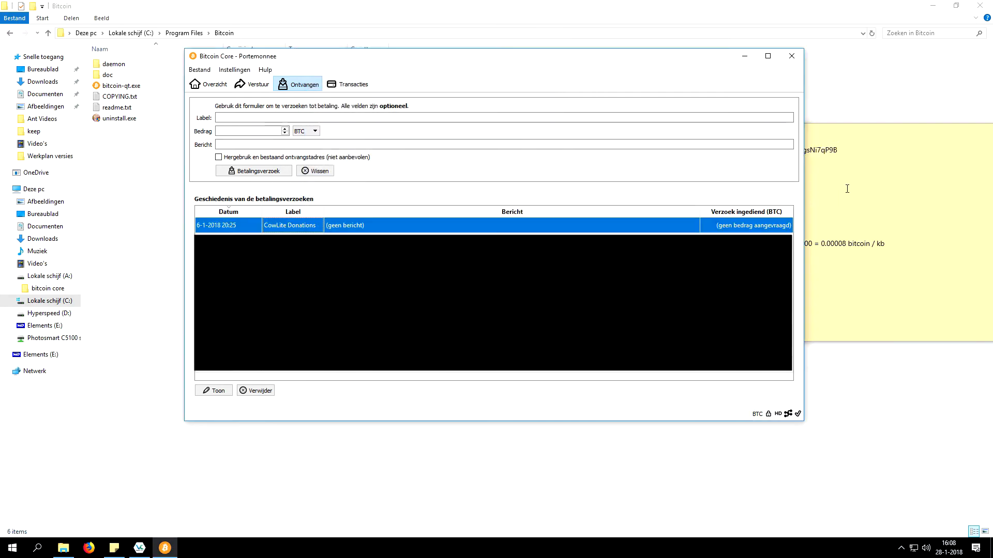
pyautogui.click(846, 167)
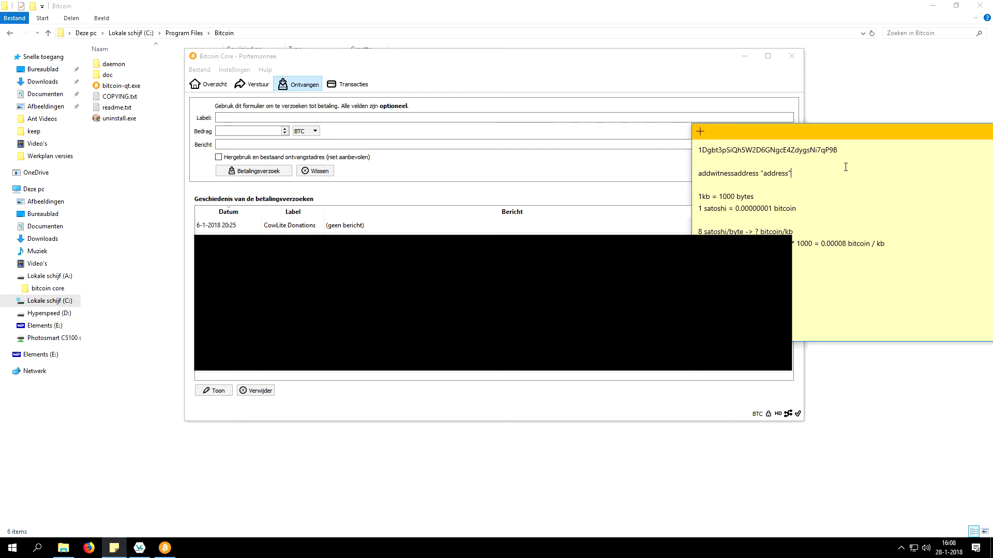
pyautogui.click(435, 59)
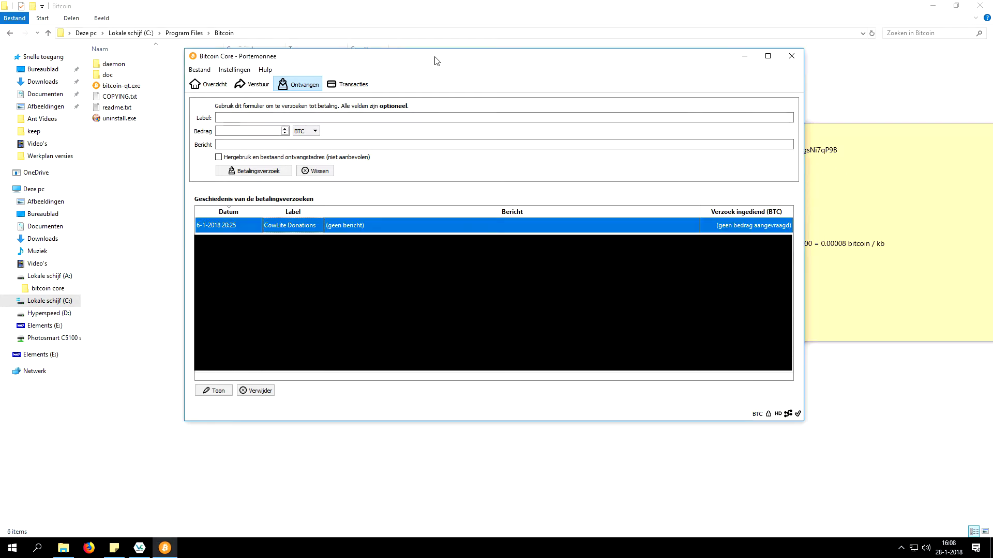
pyautogui.click(875, 204)
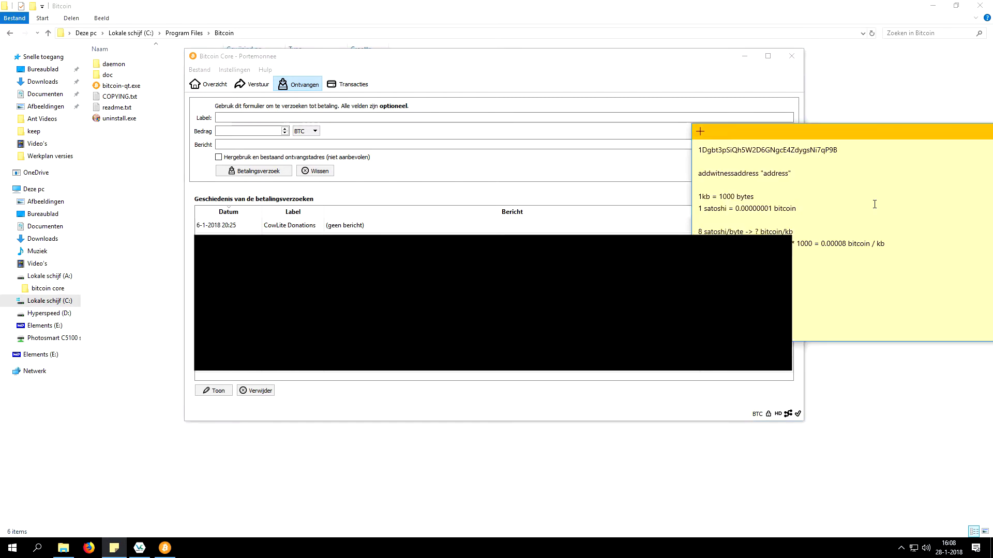
# Step: Launch Command Prompt from a Start menu search for cmd, then bring File Explorer forward
pyautogui.click(22, 550)
pyautogui.write('cmd')
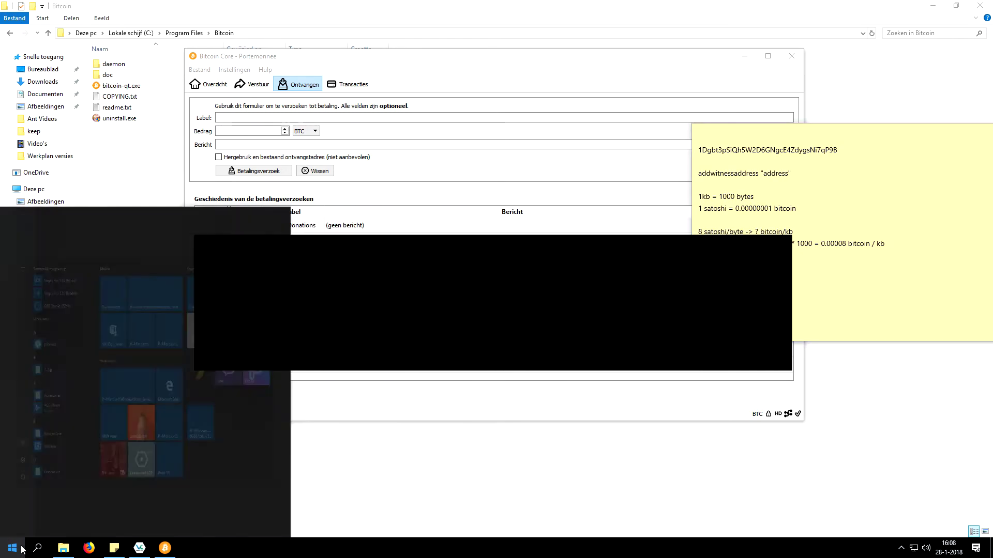
pyautogui.press('Return')
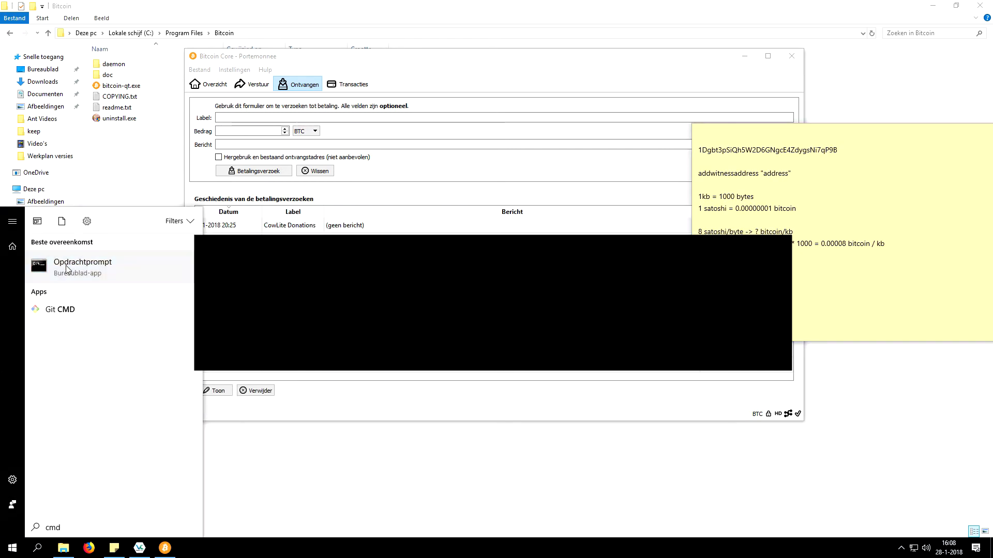
pyautogui.moveTo(165, 104); pyautogui.dragTo(249, 146)
pyautogui.click(151, 200)
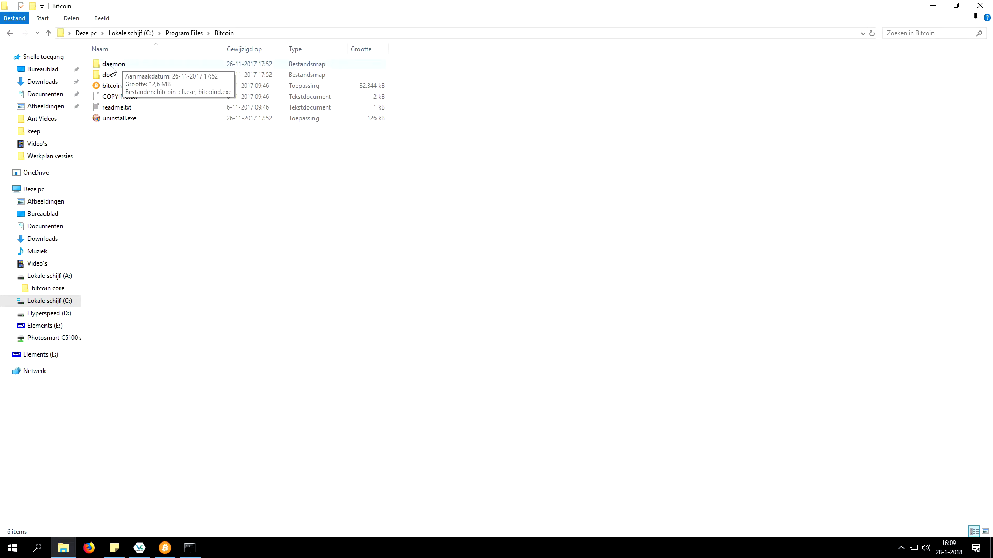
# Step: Open the daemon folder, select its full path, and return to the Command Prompt console
pyautogui.doubleClick(116, 66)
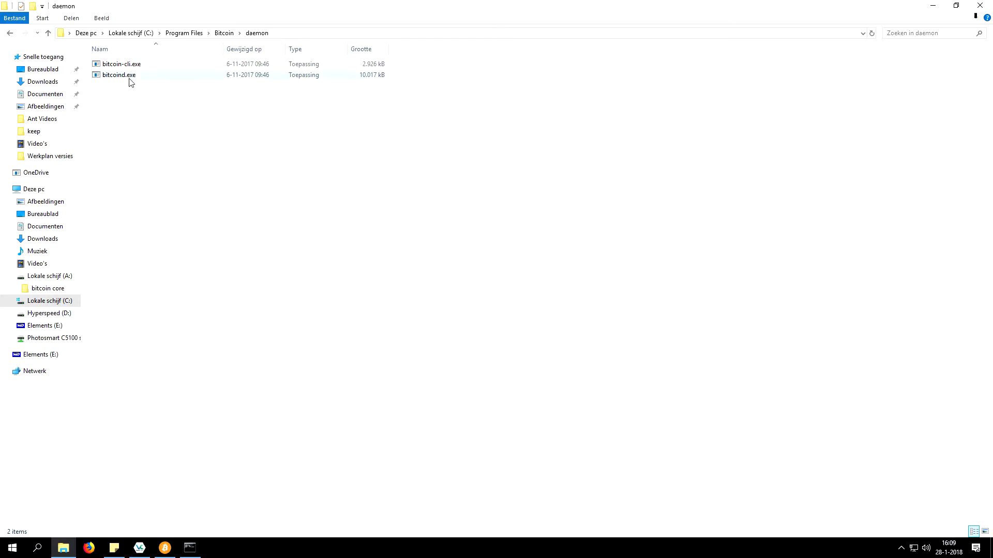
pyautogui.moveTo(130, 81)
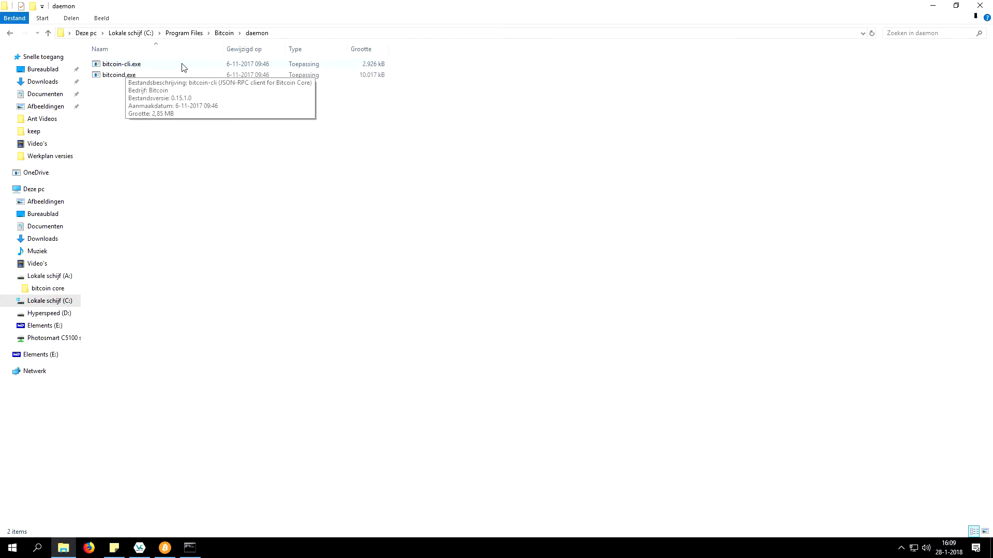
pyautogui.click(315, 32)
pyautogui.hotkey('ctrl', 'c')
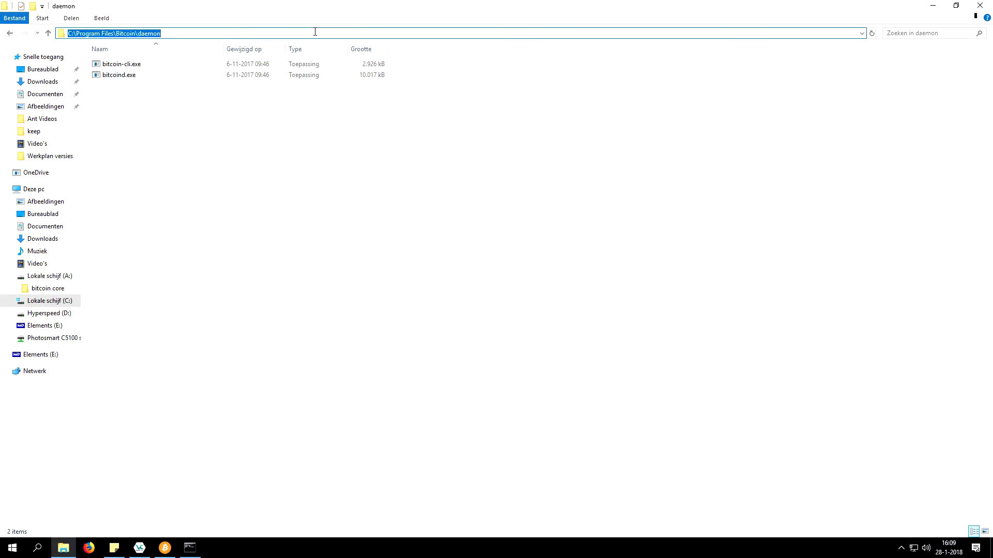
pyautogui.click(185, 548)
pyautogui.click(293, 239)
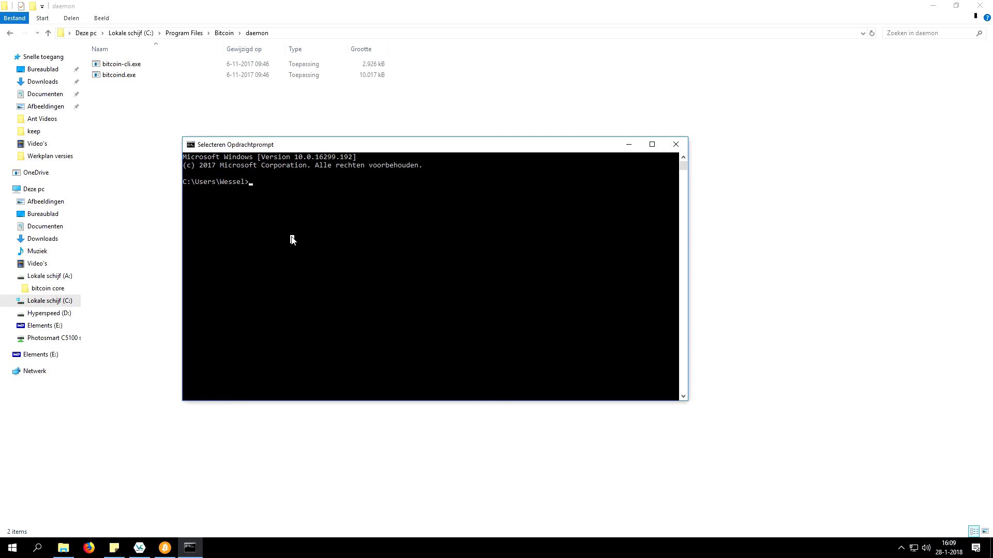
# Step: Change into C:\Program Files\Bitcoin\daemon and type bitcoin-cli -datadir="A:\bitcoin core"
pyautogui.press('Escape')
pyautogui.write('cd')
pyautogui.hotkey('ctrl', 'v')
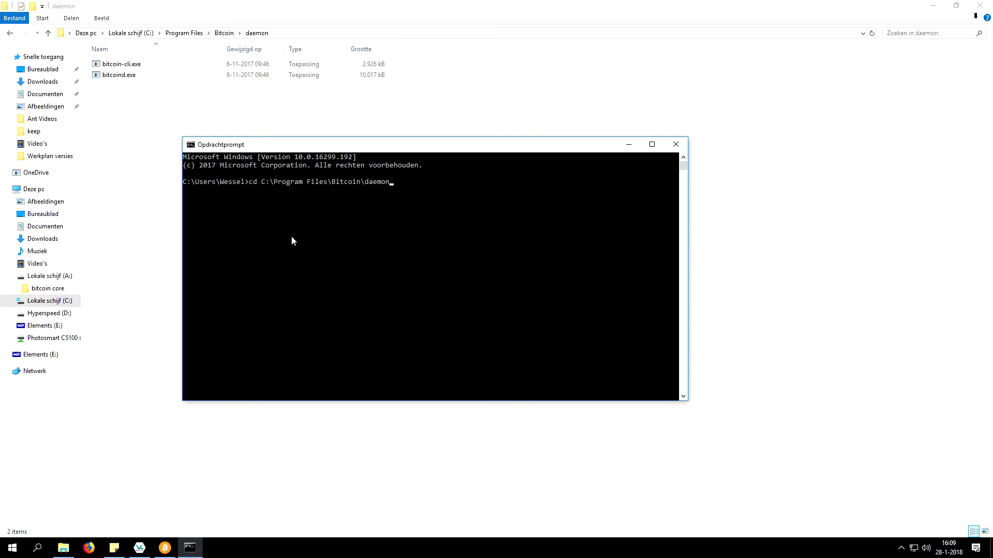
pyautogui.press('Return')
pyautogui.write('bitcoin-cli -')
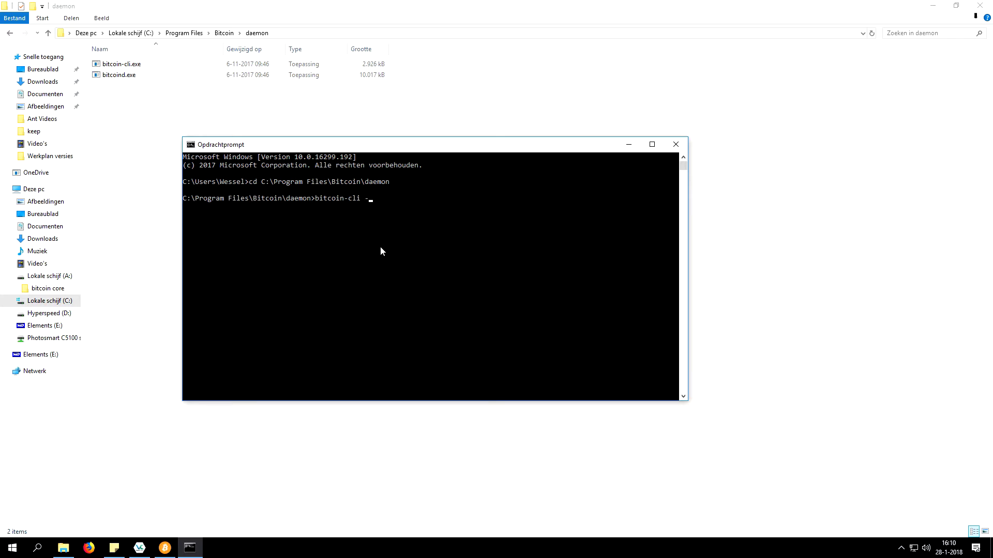
pyautogui.write('datadir="A:\\bitcoin core')
# Step: Append addwitnessaddress with the legacy donation address from the note and run it
pyautogui.click(793, 185)
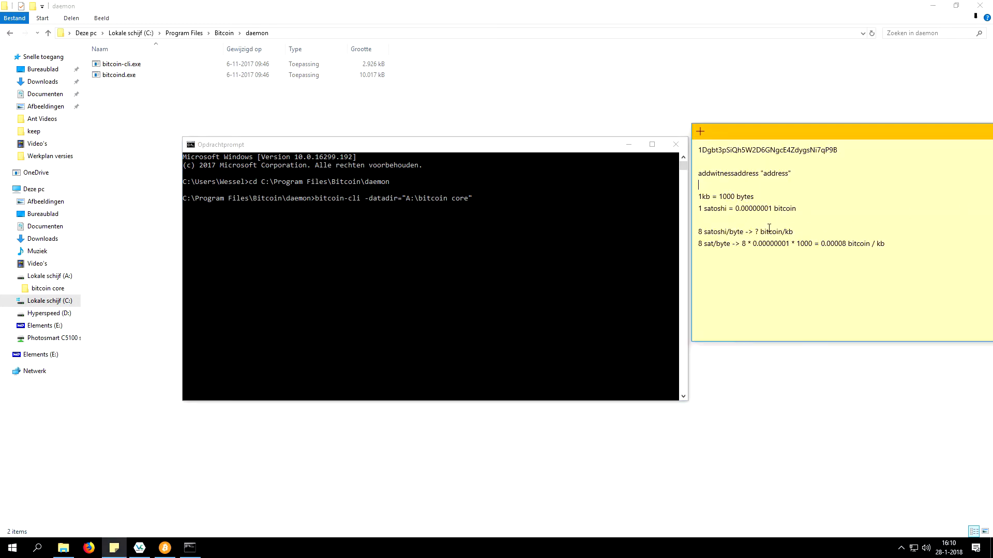
pyautogui.click(510, 199)
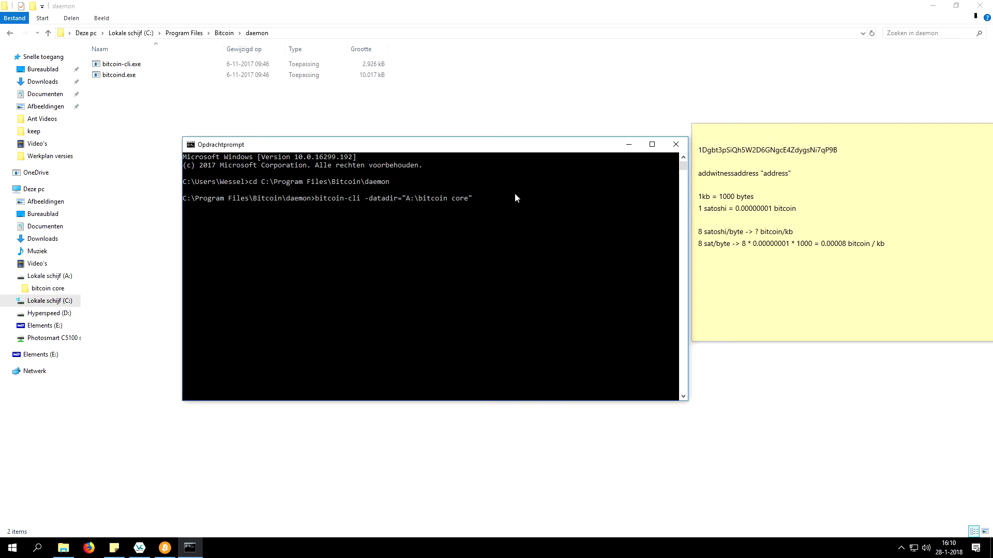
pyautogui.write('addwitnessaddress')
pyautogui.click(854, 149)
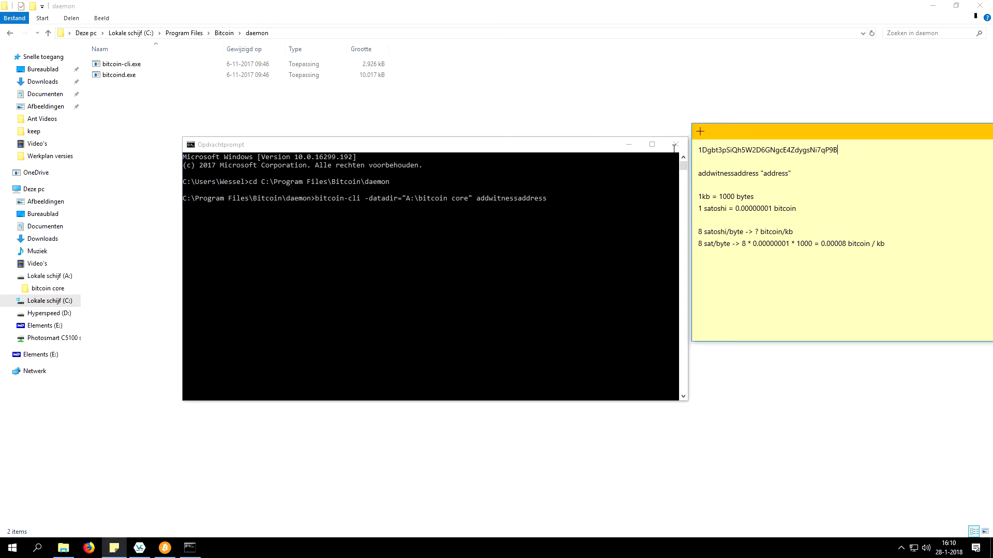
pyautogui.moveTo(846, 149); pyautogui.dragTo(697, 151)
pyautogui.hotkey('ctrl', 'c')
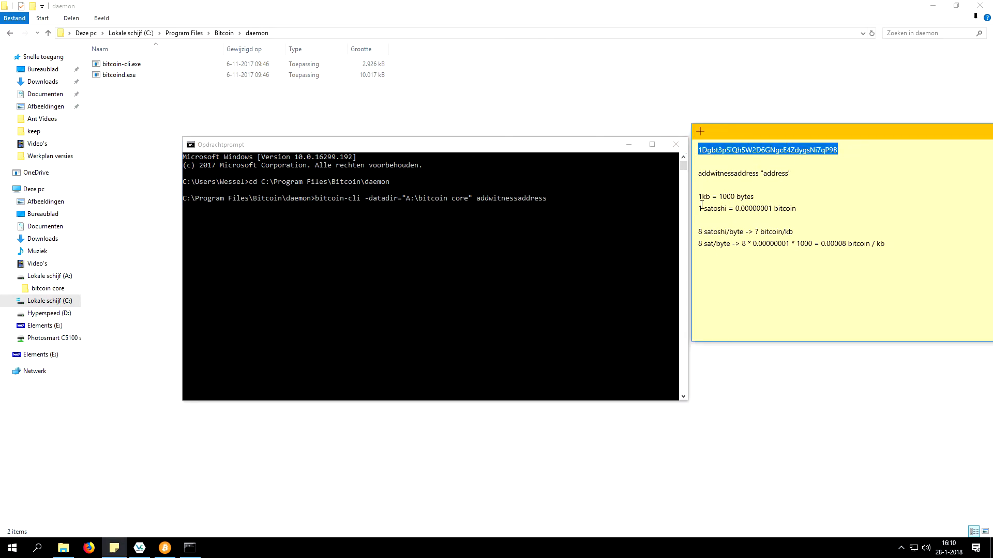
pyautogui.click(594, 194)
pyautogui.hotkey('ctrl', 'v')
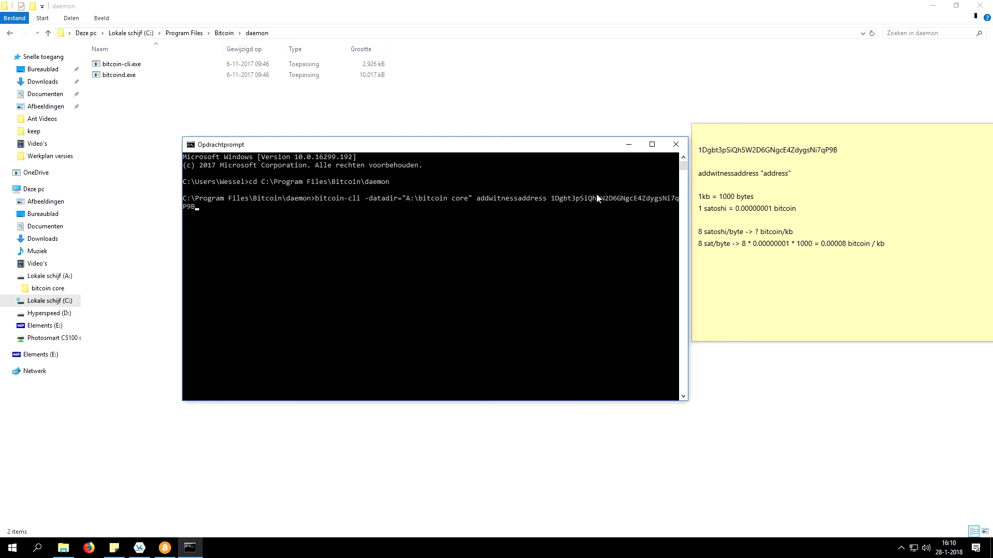
pyautogui.press('Return')
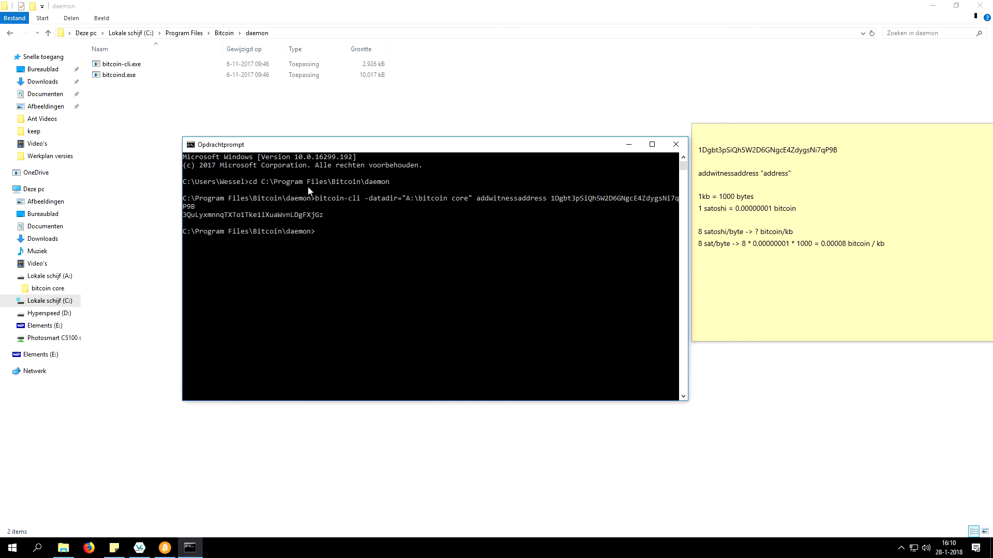
# Step: Copy the printed SegWit address onto the sticky note's second line
pyautogui.moveTo(325, 216); pyautogui.dragTo(185, 218)
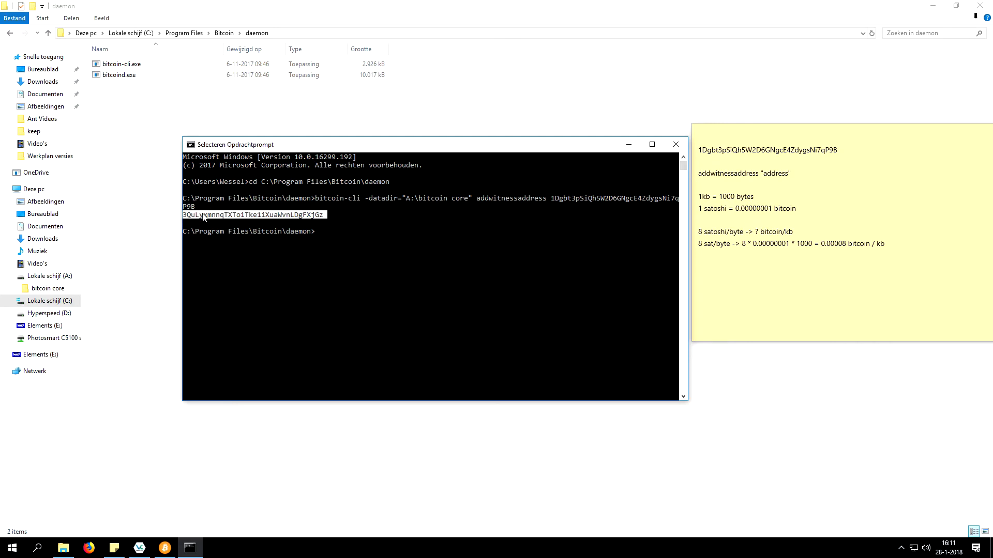
pyautogui.hotkey('ctrl', 'c')
pyautogui.click(707, 163)
pyautogui.hotkey('ctrl', 'v')
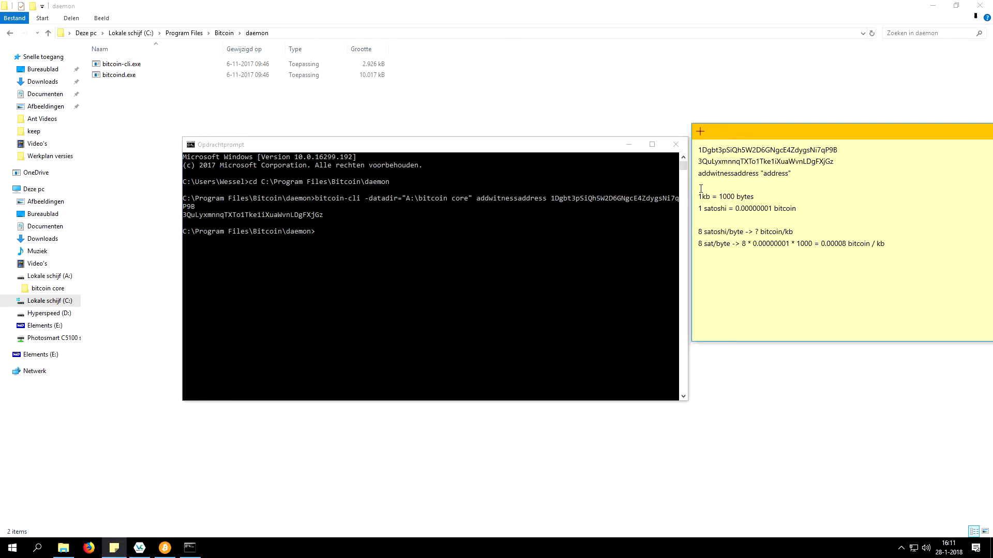
pyautogui.moveTo(834, 162); pyautogui.dragTo(696, 163)
pyautogui.click(720, 162)
# Step: Close the Command Prompt window
pyautogui.moveTo(161, 555)
pyautogui.click(268, 250)
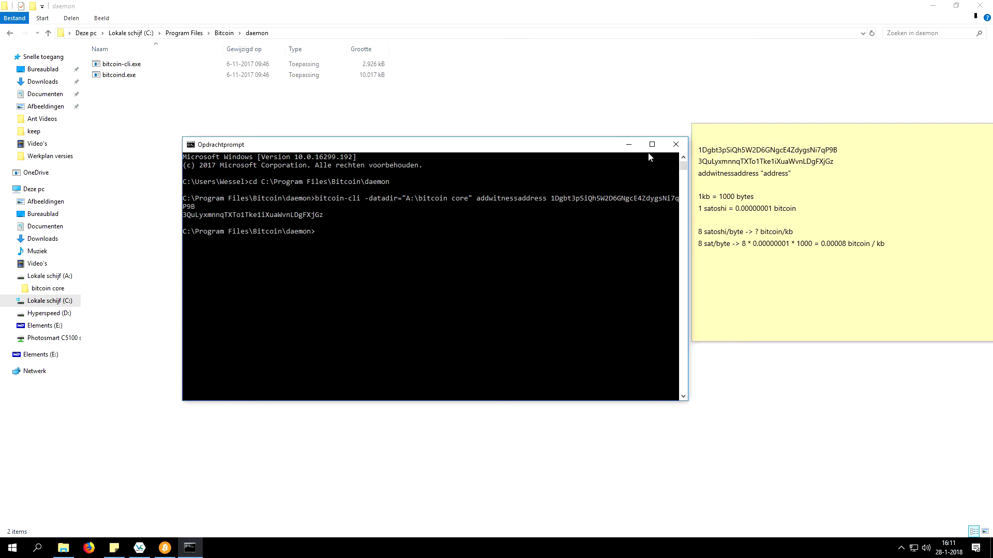
pyautogui.click(679, 149)
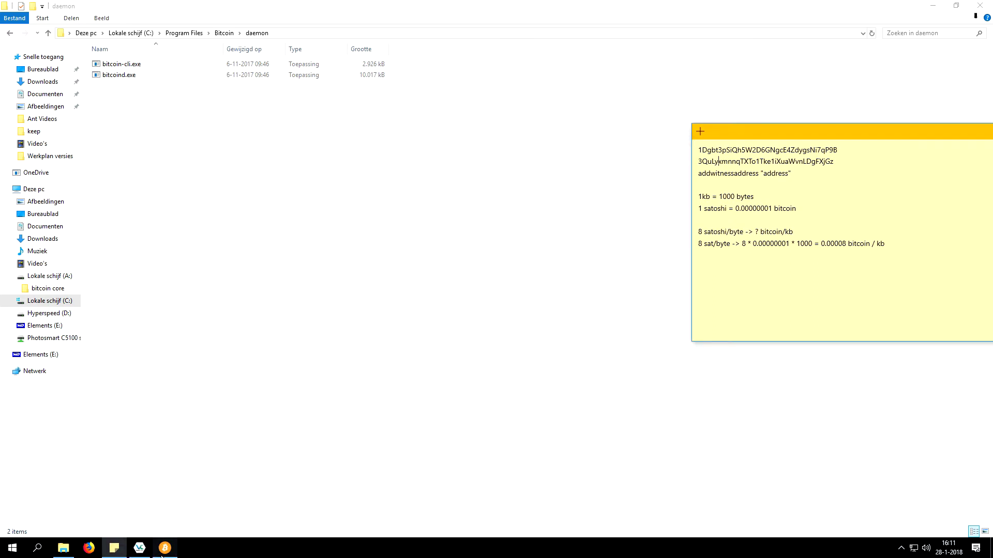
# Step: Bring the wallet forward, move it beside the note, and show its Verstuur (Send) page
pyautogui.click(162, 556)
pyautogui.moveTo(353, 59); pyautogui.dragTo(240, 54)
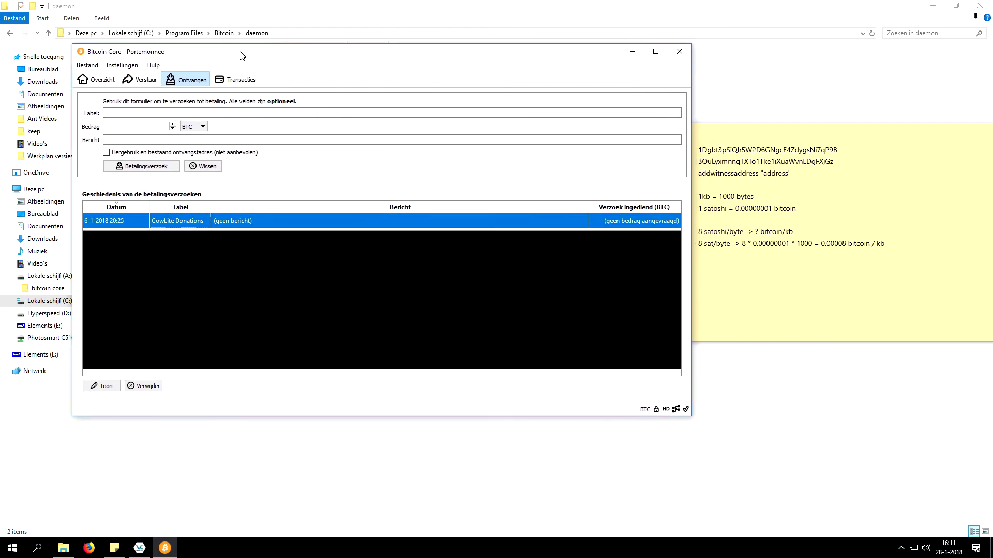
pyautogui.click(139, 80)
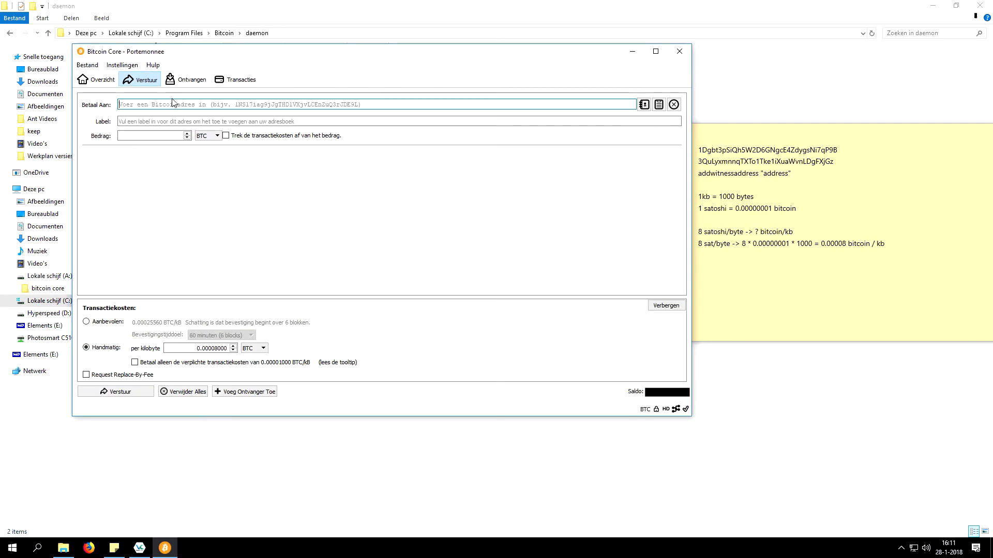
# Step: Paste the SegWit address from the note as recipient and enter 0.01 BTC
pyautogui.click(811, 188)
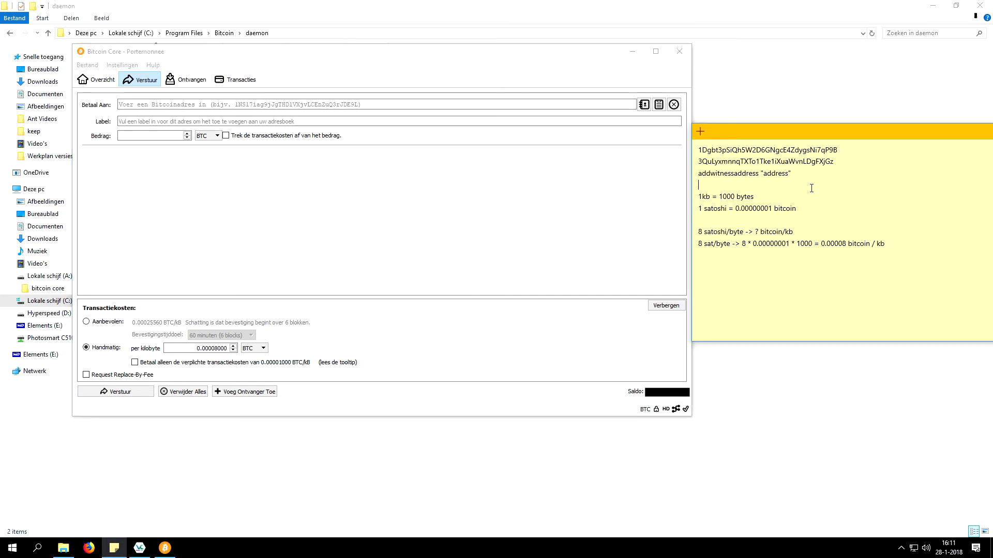
pyautogui.moveTo(833, 162); pyautogui.dragTo(667, 164)
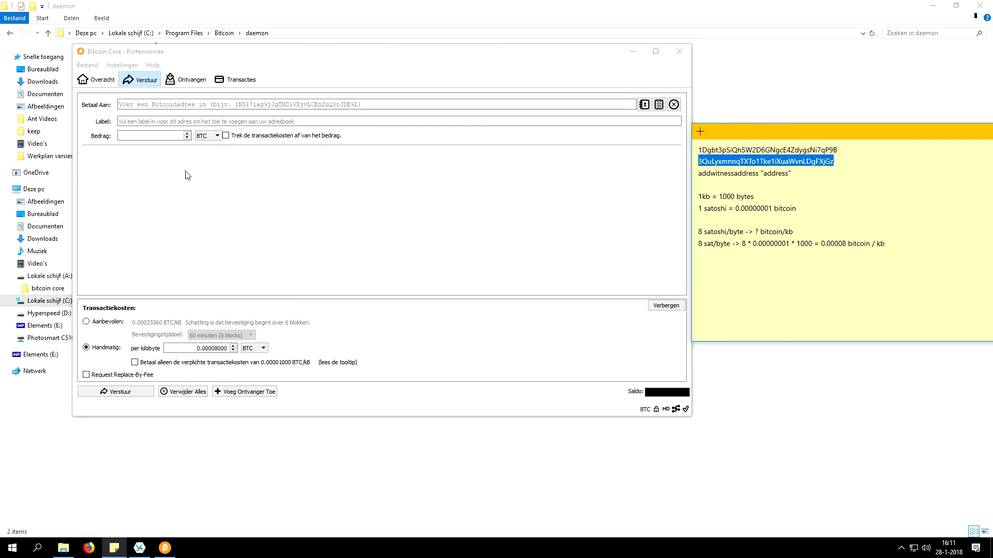
pyautogui.click(141, 105)
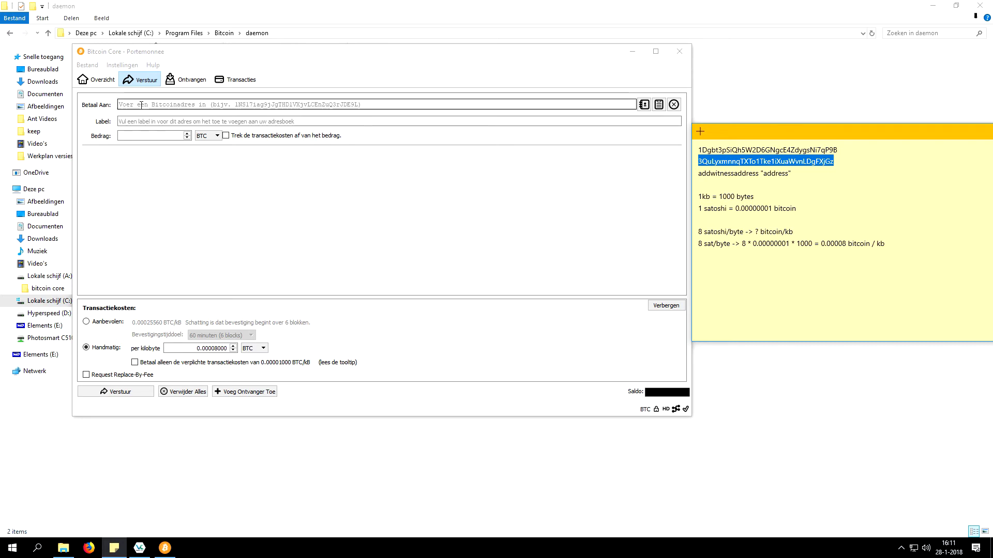
pyautogui.hotkey('ctrl', 'v')
pyautogui.click(139, 136)
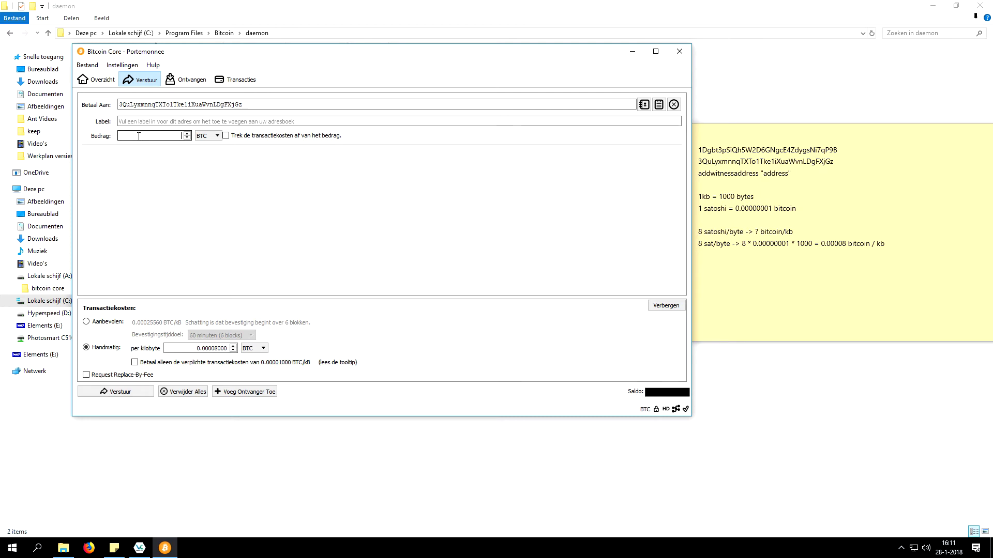
pyautogui.write('0.01')
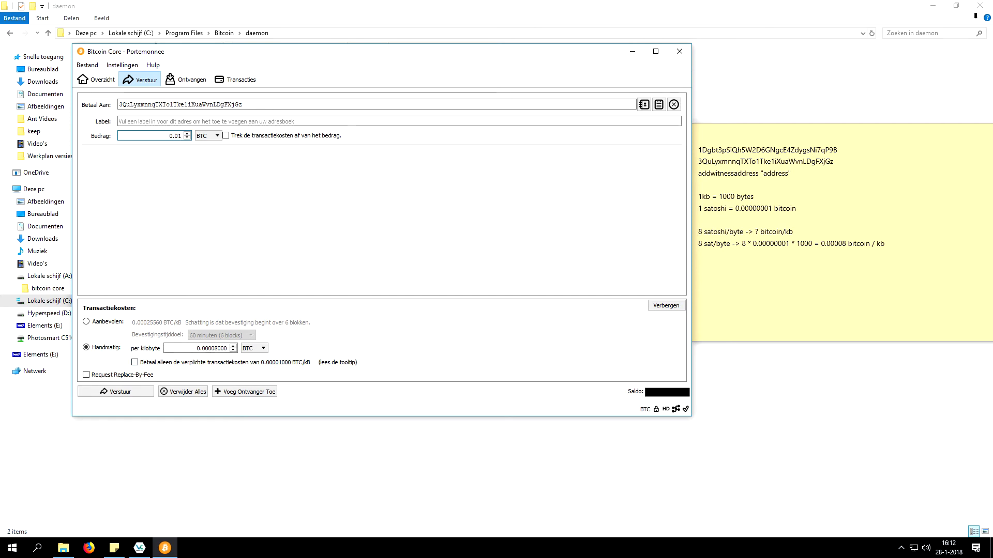
# Step: Maximize the bitcoinfees.earn.com fee chart in Firefox, reload it, then move Firefox aside
pyautogui.moveTo(992, 77); pyautogui.dragTo(604, 76)
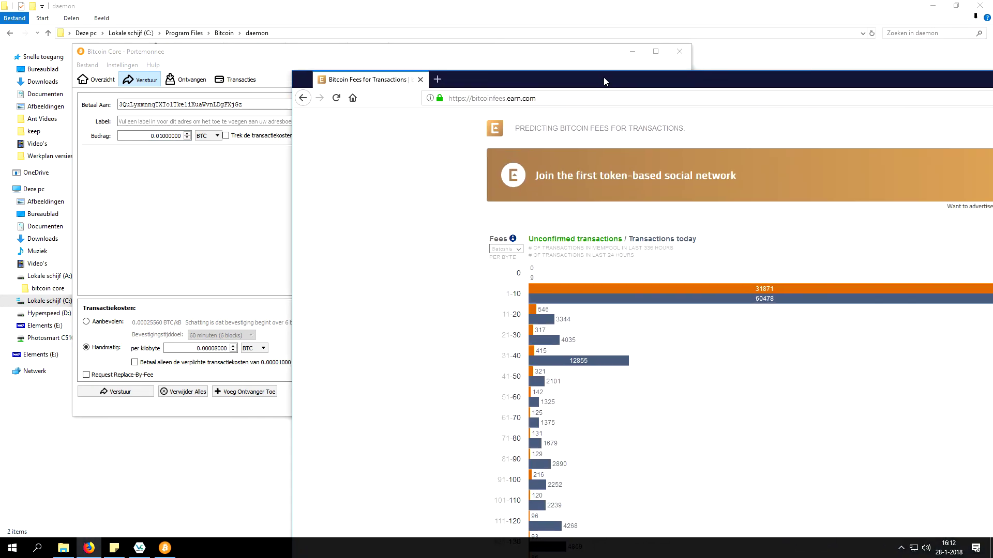
pyautogui.doubleClick(603, 77)
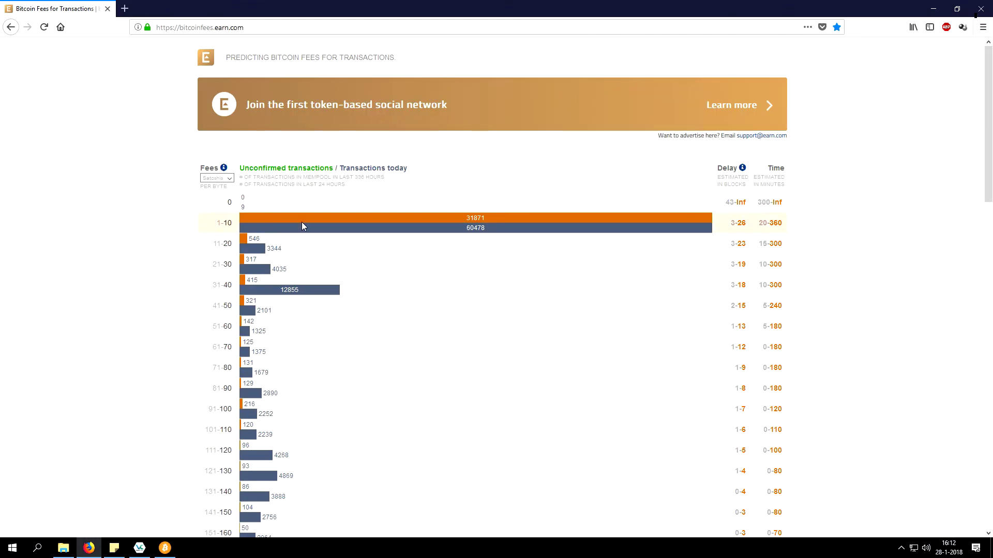
pyautogui.click(44, 28)
pyautogui.moveTo(349, 6); pyautogui.dragTo(991, 111)
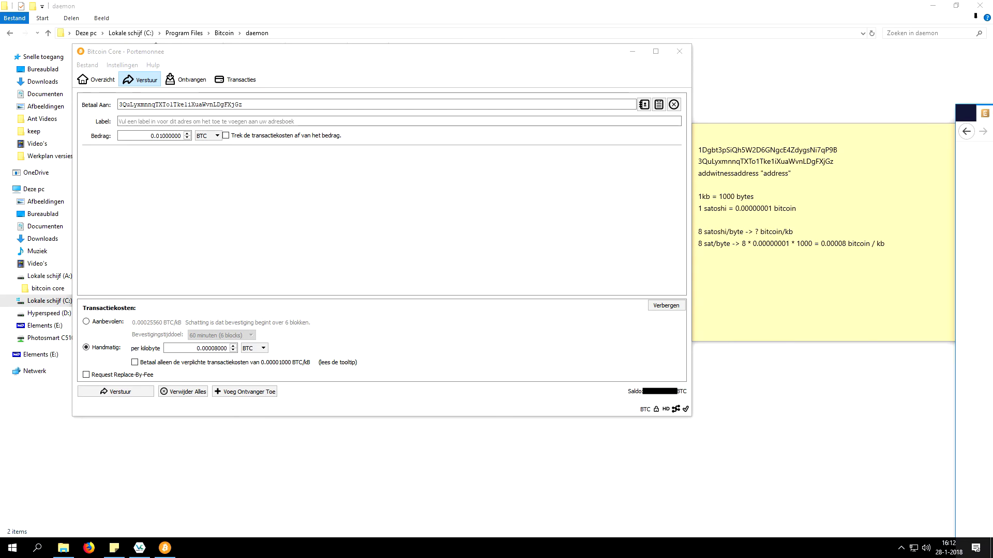
# Step: Compare the 8 sat/byte fee calculation in the notes with the wallet's per-kilobyte fee field
pyautogui.click(722, 253)
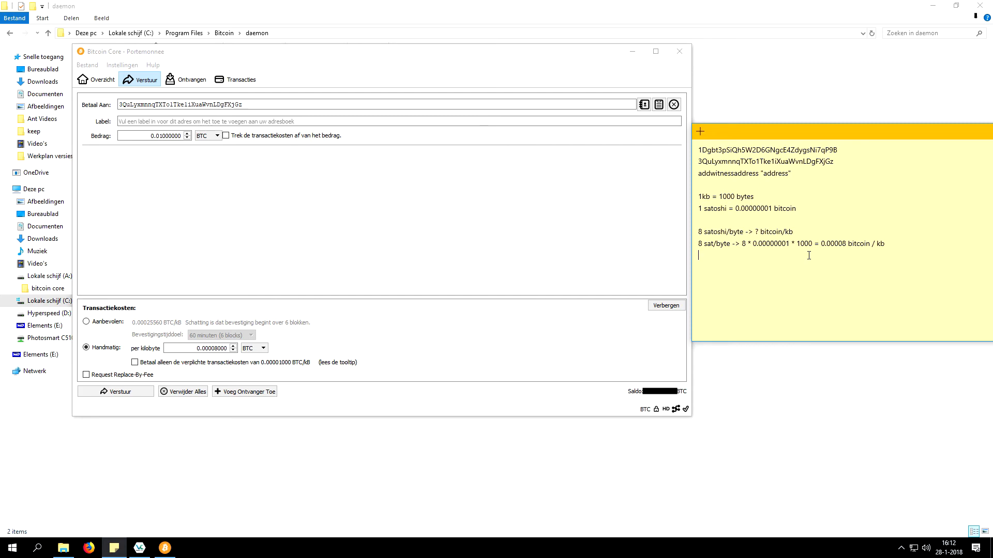
pyautogui.click(257, 60)
pyautogui.click(186, 348)
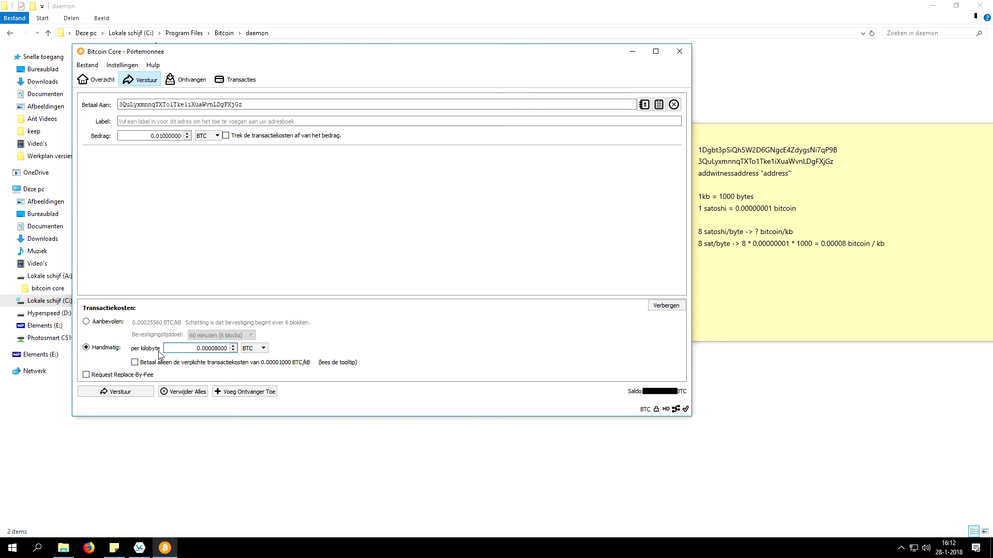
pyautogui.moveTo(162, 356)
pyautogui.click(863, 208)
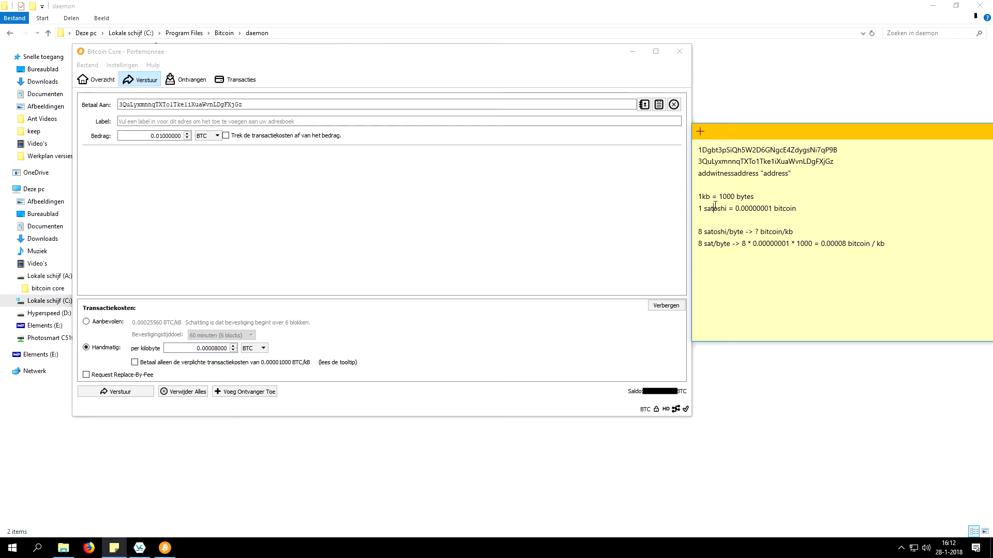
pyautogui.moveTo(769, 208); pyautogui.dragTo(739, 209)
pyautogui.click(751, 209)
pyautogui.click(703, 247)
pyautogui.click(716, 247)
# Step: Copy the calculated 0.00008 from the notes and paste it as the per-kilobyte fee
pyautogui.moveTo(772, 208); pyautogui.dragTo(736, 209)
pyautogui.click(735, 196)
pyautogui.doubleClick(735, 196)
pyautogui.click(813, 249)
pyautogui.moveTo(846, 246); pyautogui.dragTo(821, 246)
pyautogui.doubleClick(204, 348)
pyautogui.hotkey('ctrl', 'v')
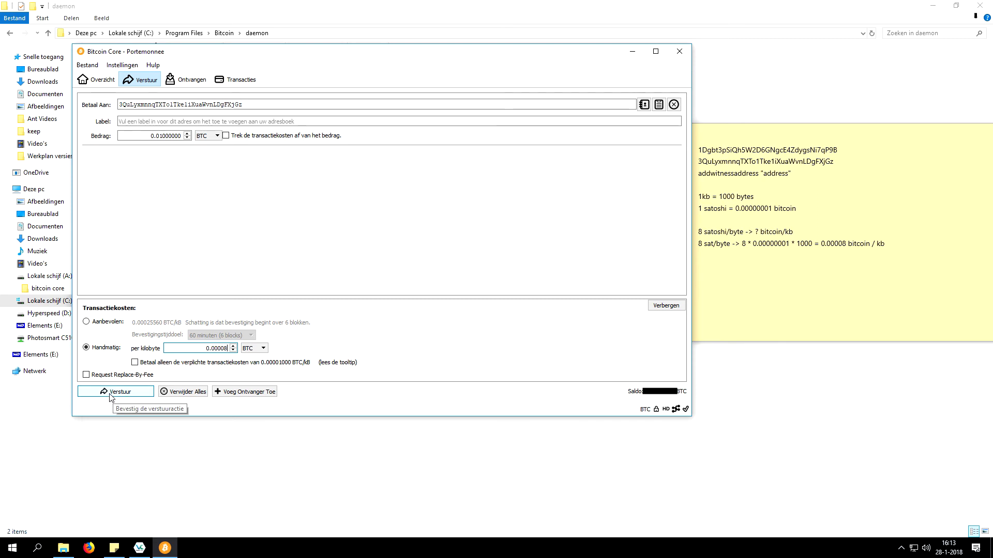
# Step: Send the 0.01 BTC payment, unlocking the wallet with its password to reach the confirmation
pyautogui.click(798, 133)
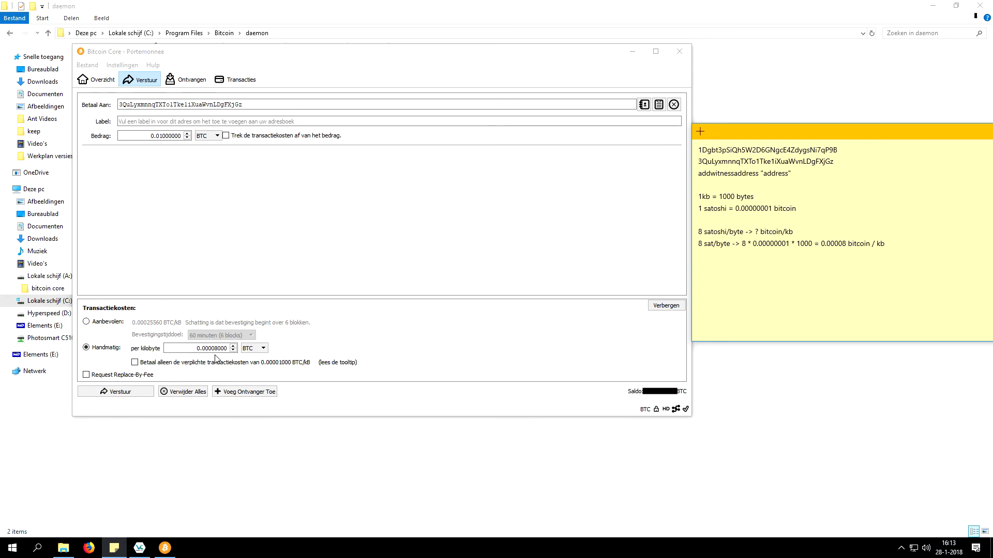
pyautogui.click(112, 397)
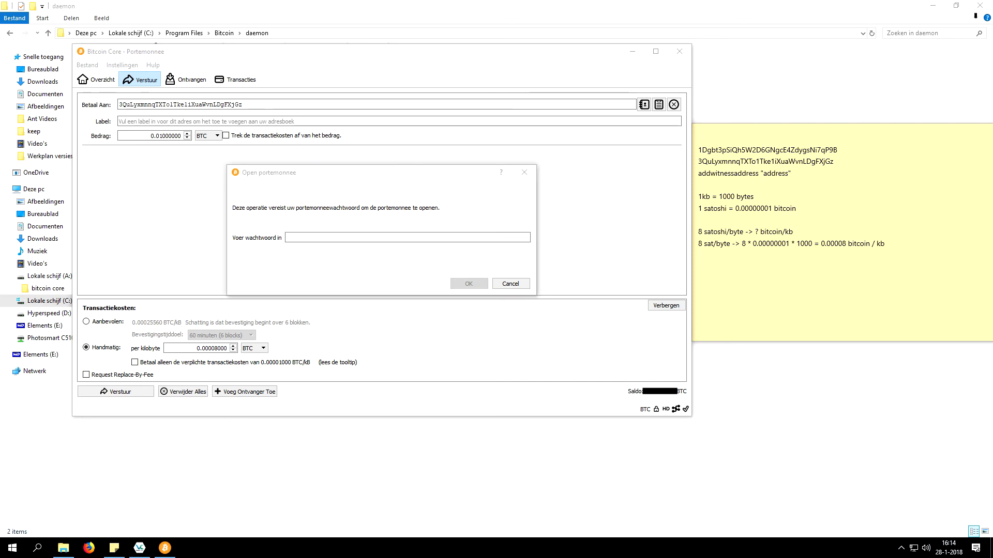
pyautogui.click(481, 341)
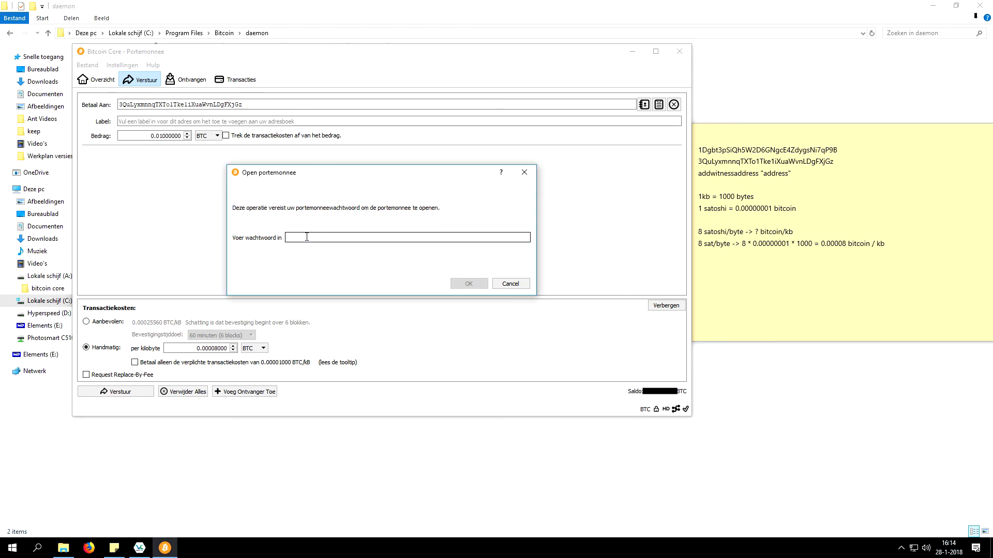
pyautogui.hotkey('ctrl', 'v')
pyautogui.press('Return')
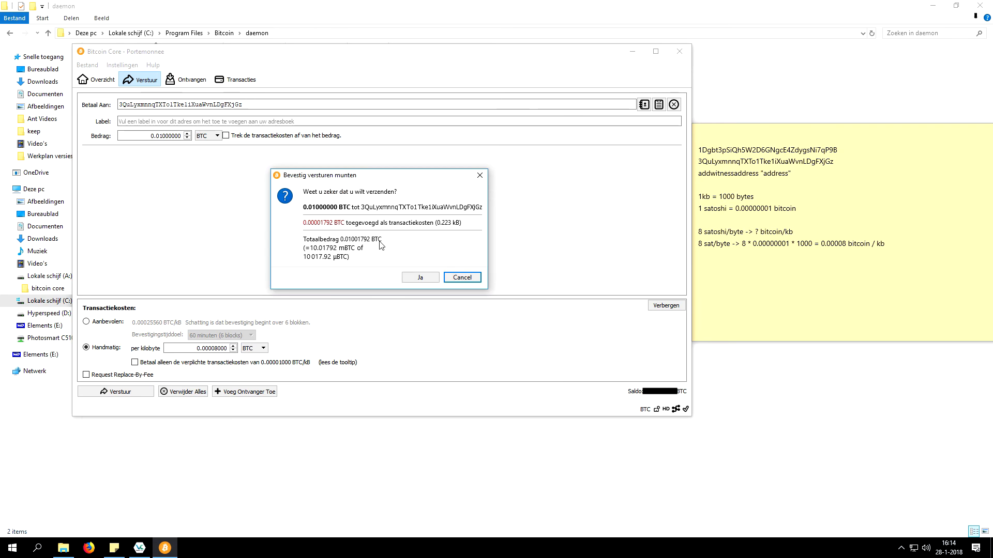
# Step: Record the 0.00001792 BTC fee in the notes and confirm the 0.01 BTC payment
pyautogui.moveTo(356, 181); pyautogui.dragTo(318, 174)
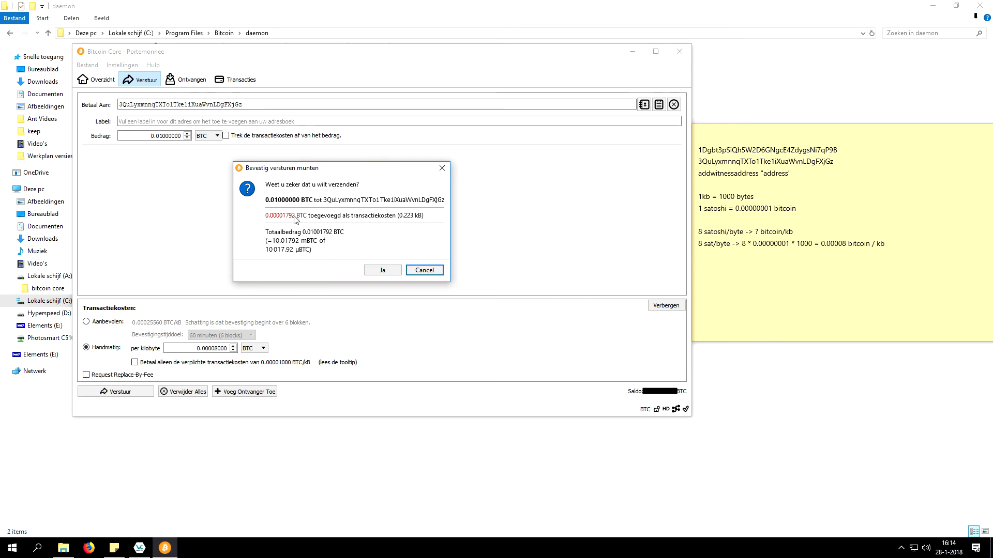
pyautogui.click(802, 283)
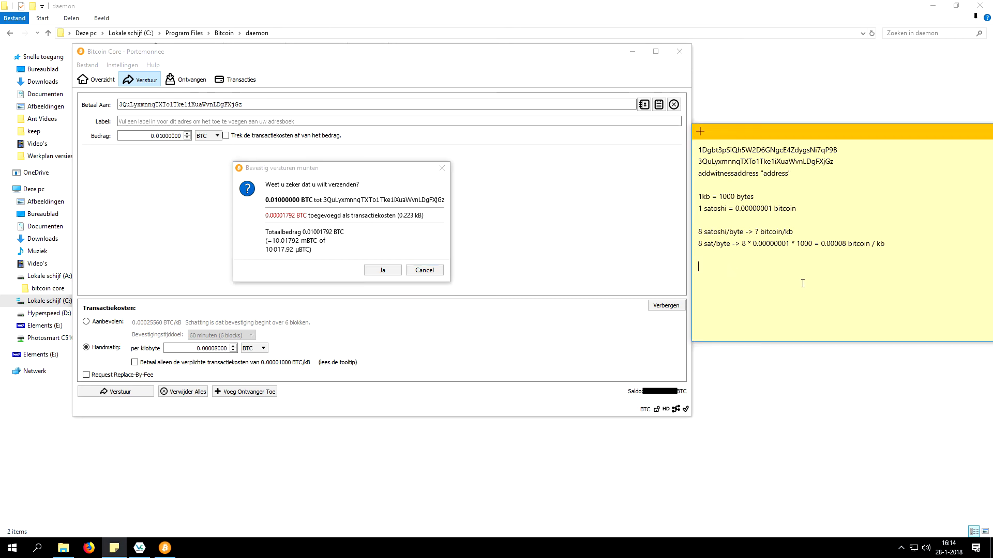
pyautogui.write('0.')
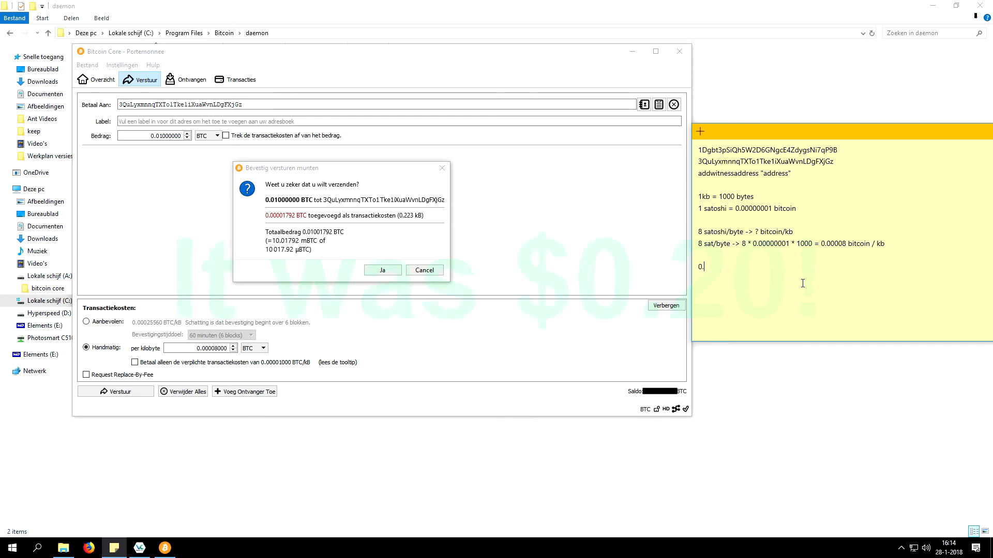
pyautogui.write('00001792')
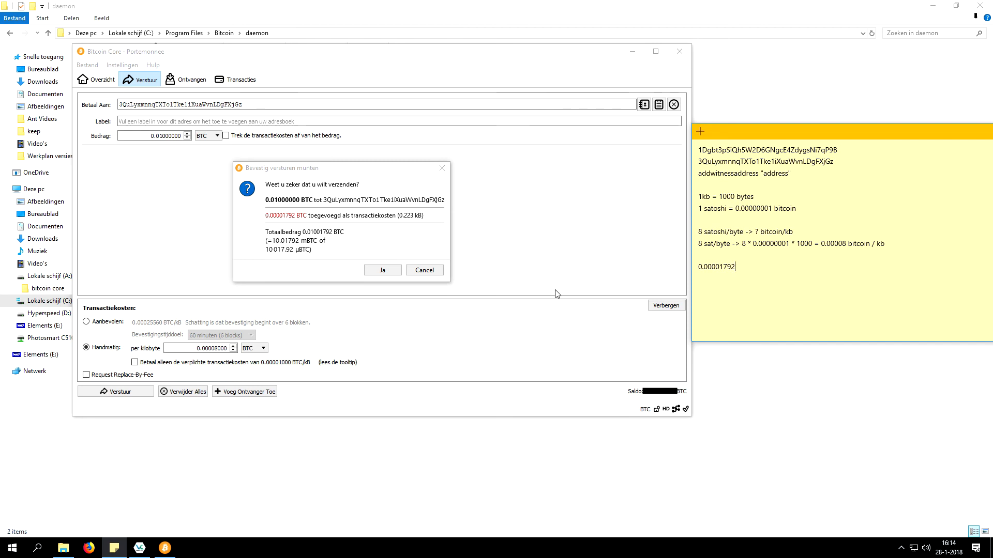
pyautogui.click(375, 271)
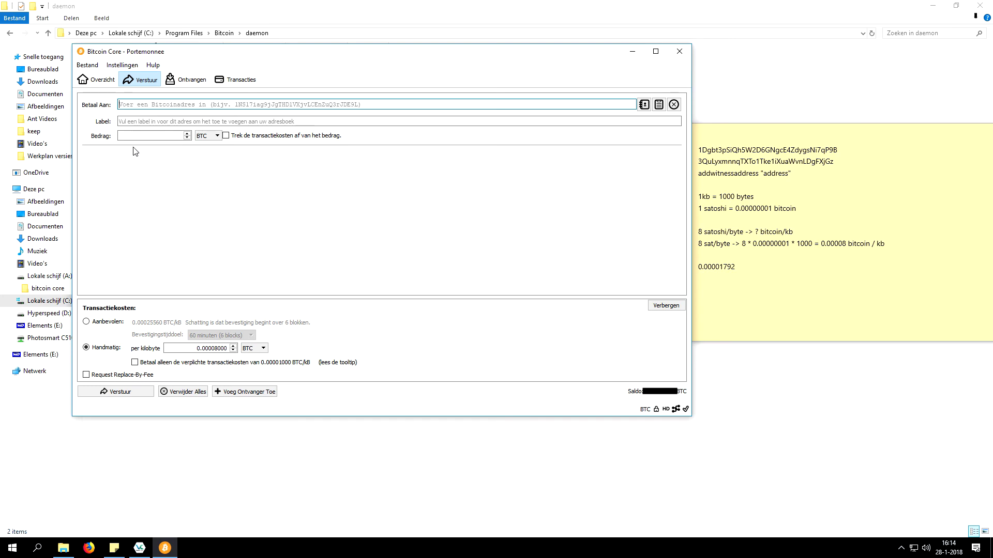
# Step: Open Transacties and select the new 16:14 payment of -0.00001792 BTC
pyautogui.click(100, 81)
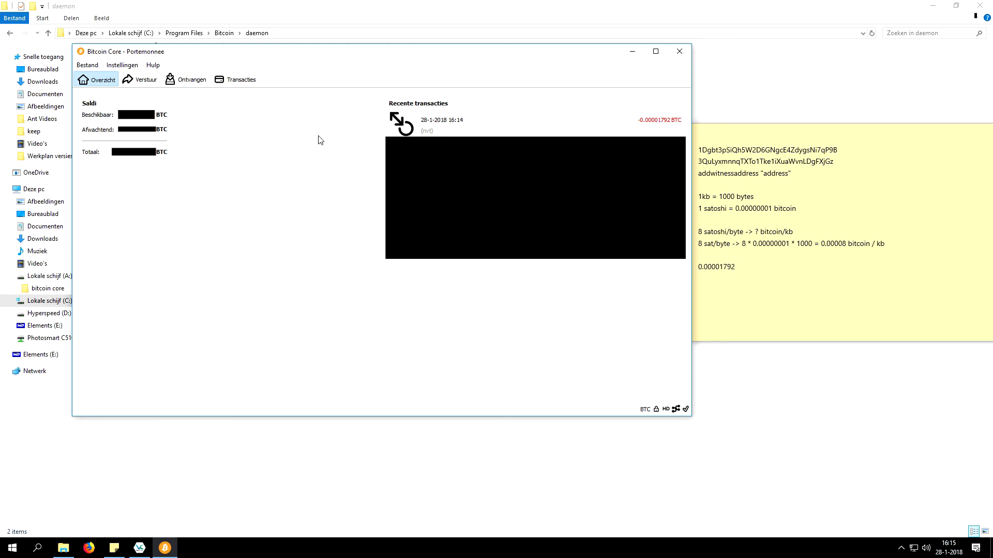
pyautogui.click(241, 81)
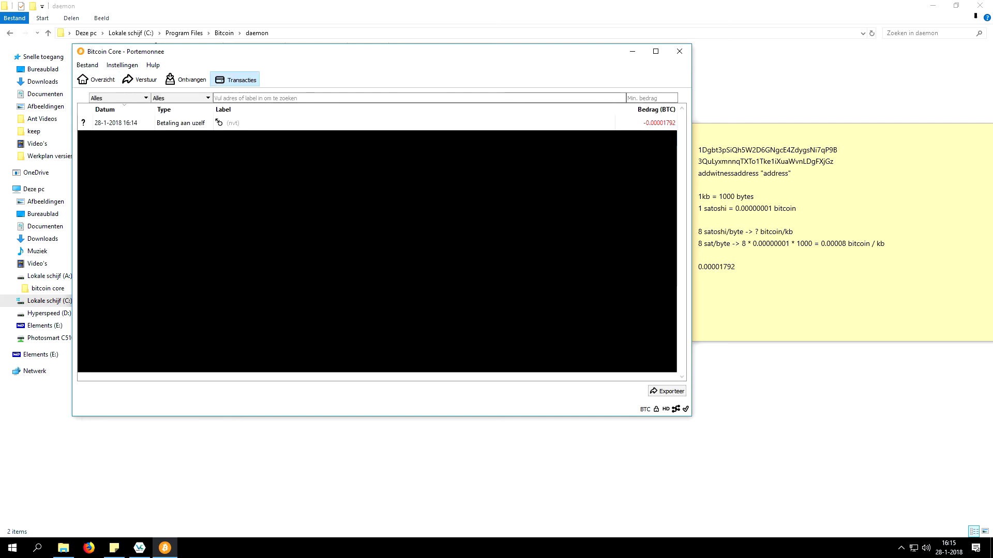
pyautogui.click(182, 119)
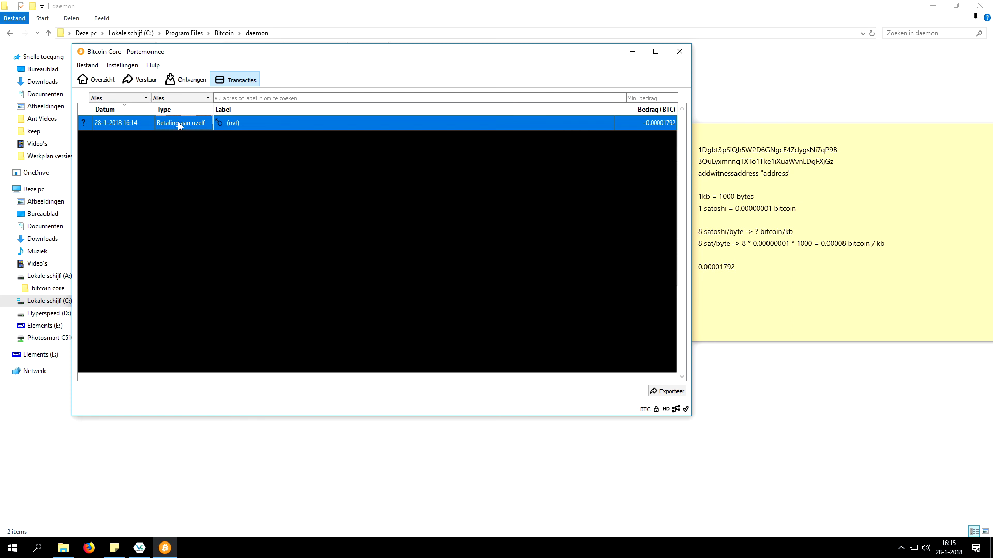
pyautogui.doubleClick(252, 123)
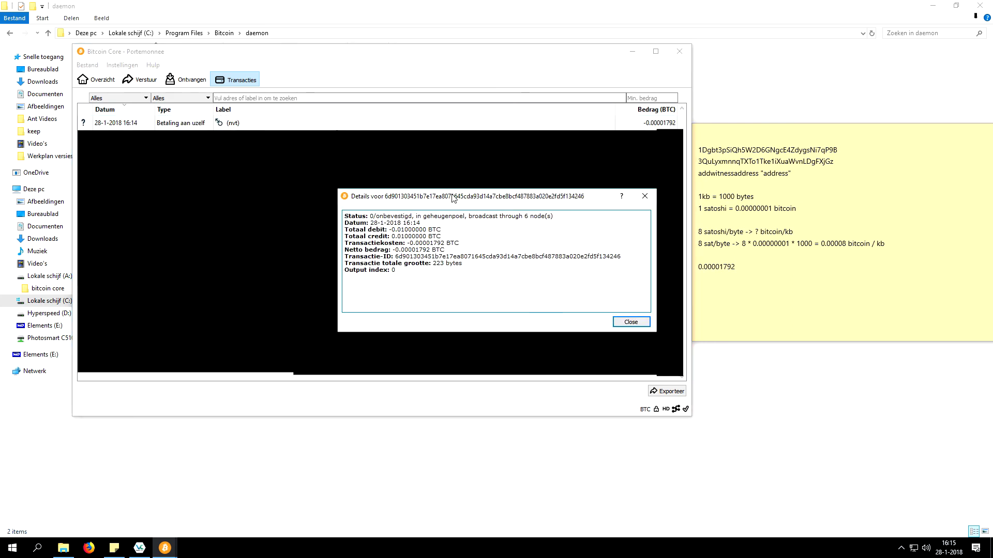
pyautogui.moveTo(449, 199); pyautogui.dragTo(387, 178)
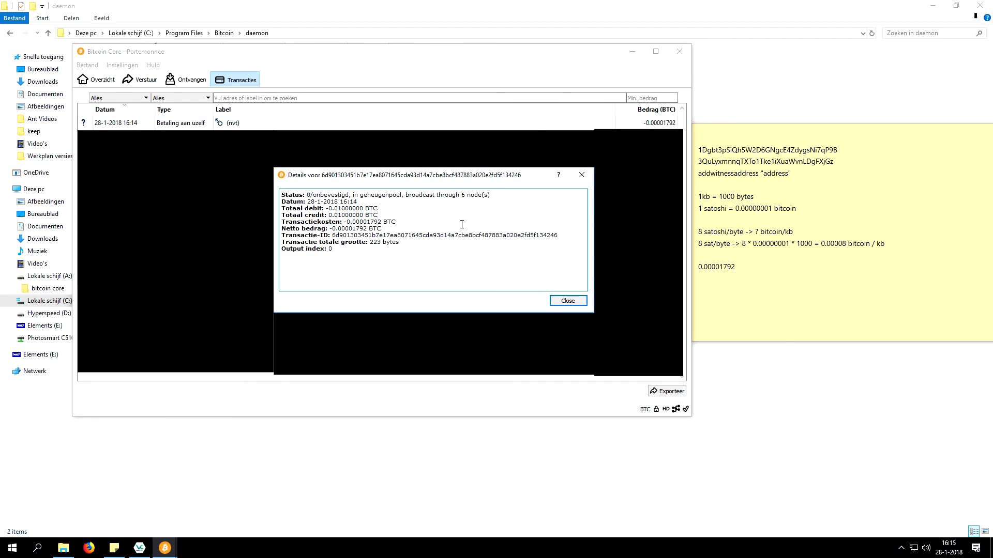
pyautogui.click(582, 174)
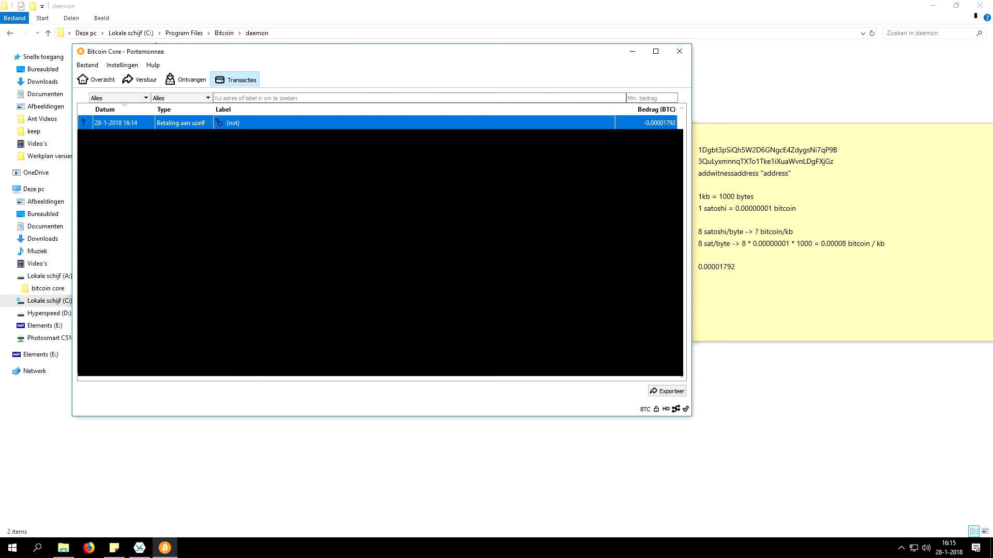
pyautogui.click(781, 280)
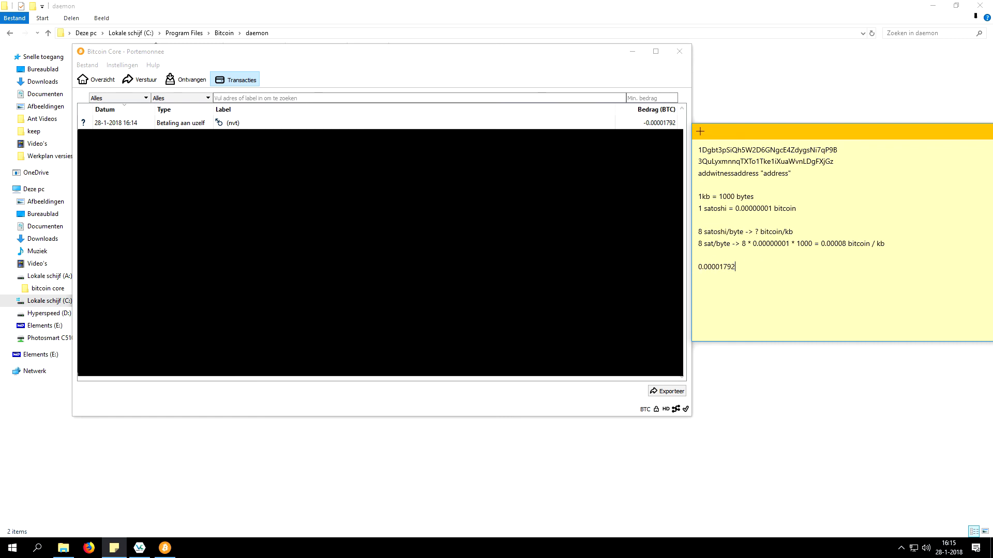
pyautogui.click(83, 124)
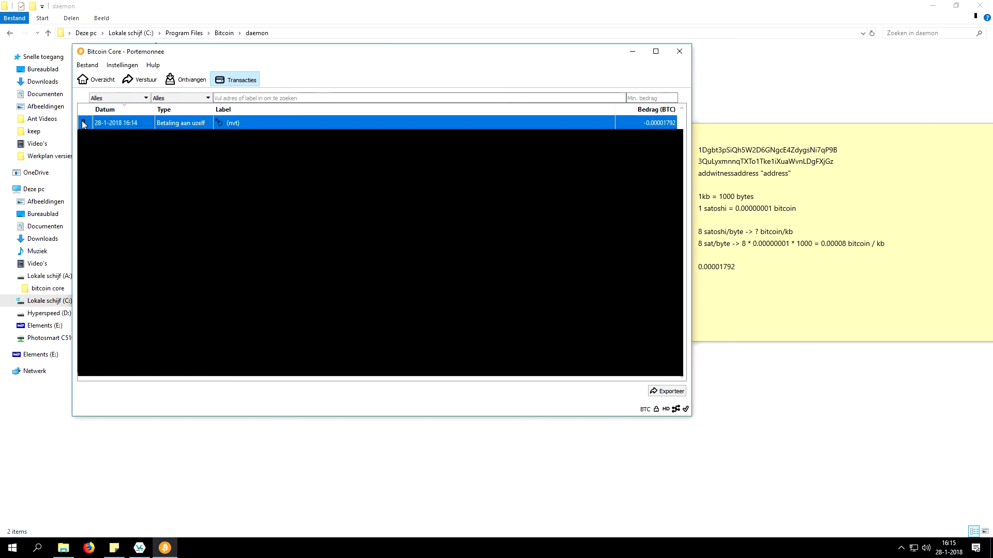